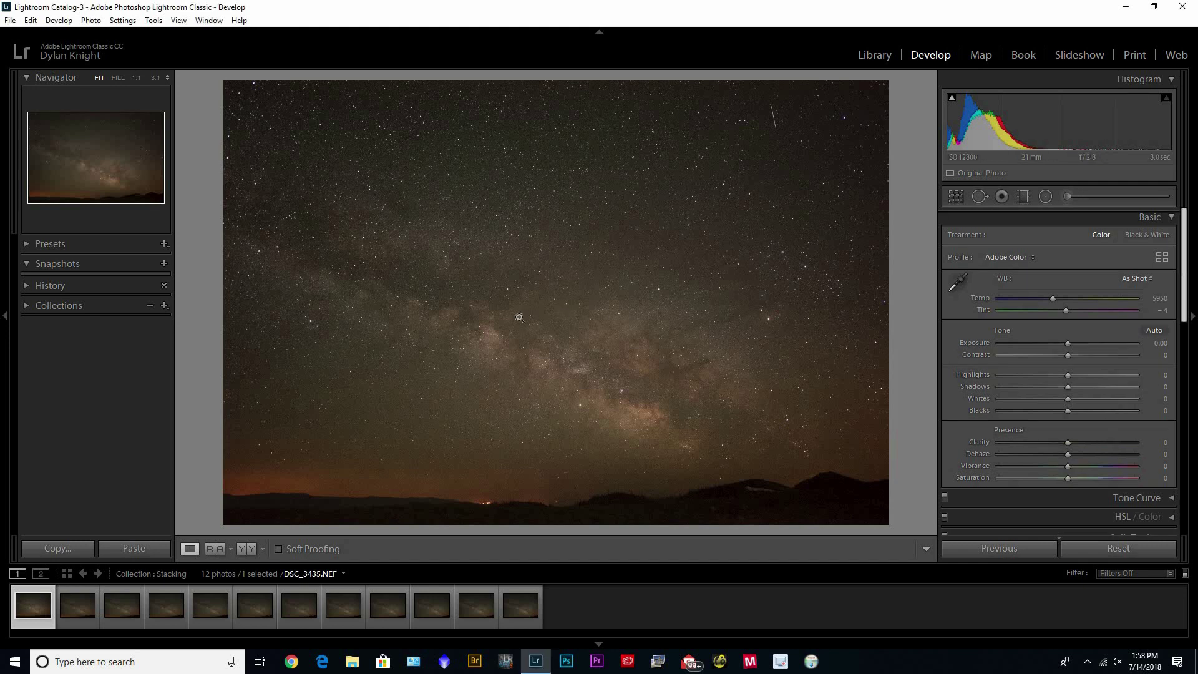
# Inspect the star frames at 1:1 zoom, panning across the first frame and DSC_3437, then fit the view.
pyautogui.click(570, 321)
pyautogui.moveTo(695, 158); pyautogui.dragTo(515, 259)
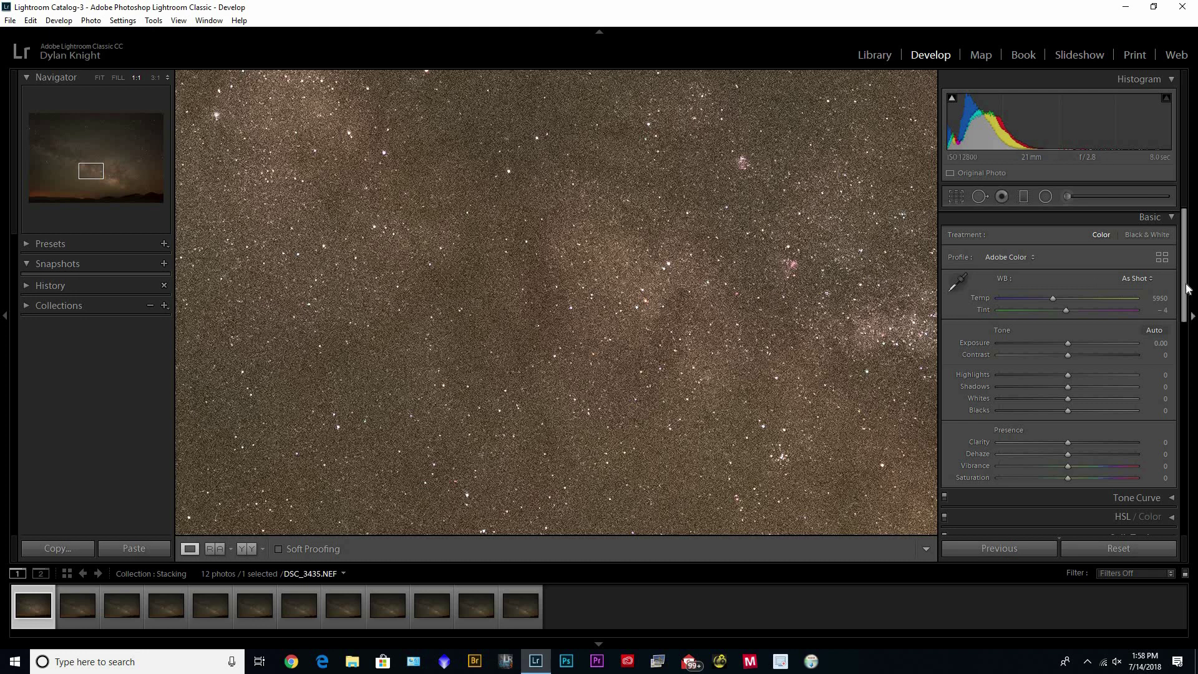
pyautogui.click(78, 606)
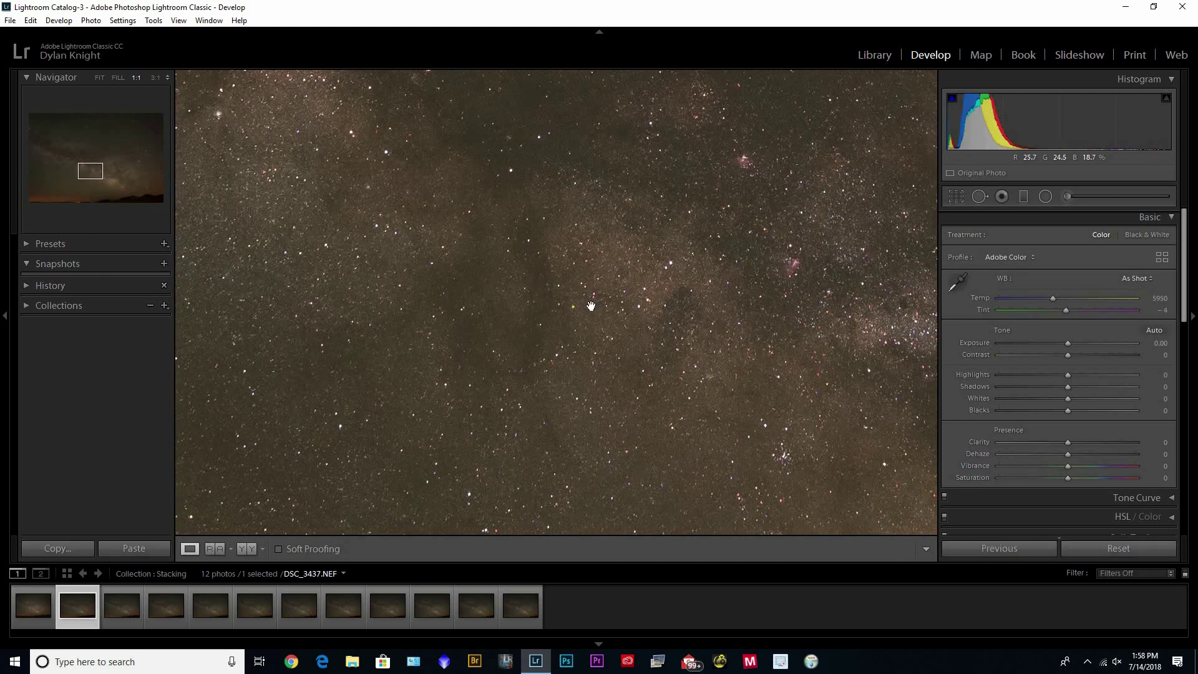
pyautogui.moveTo(647, 312); pyautogui.dragTo(580, 487)
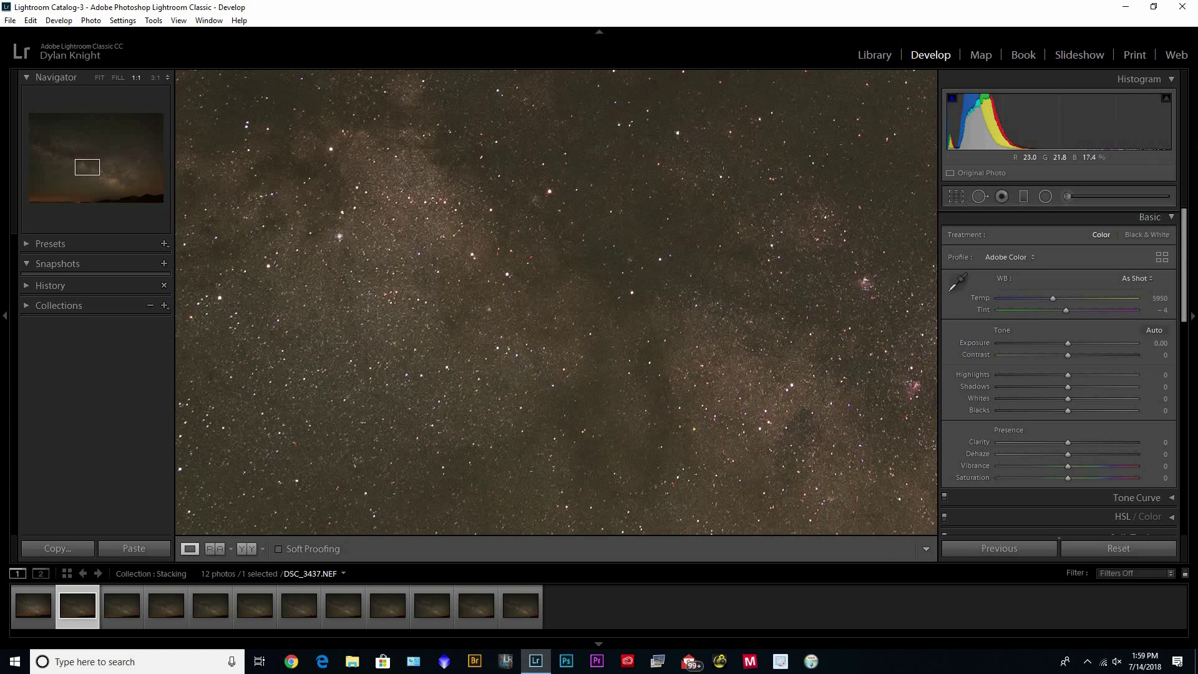
pyautogui.click(576, 375)
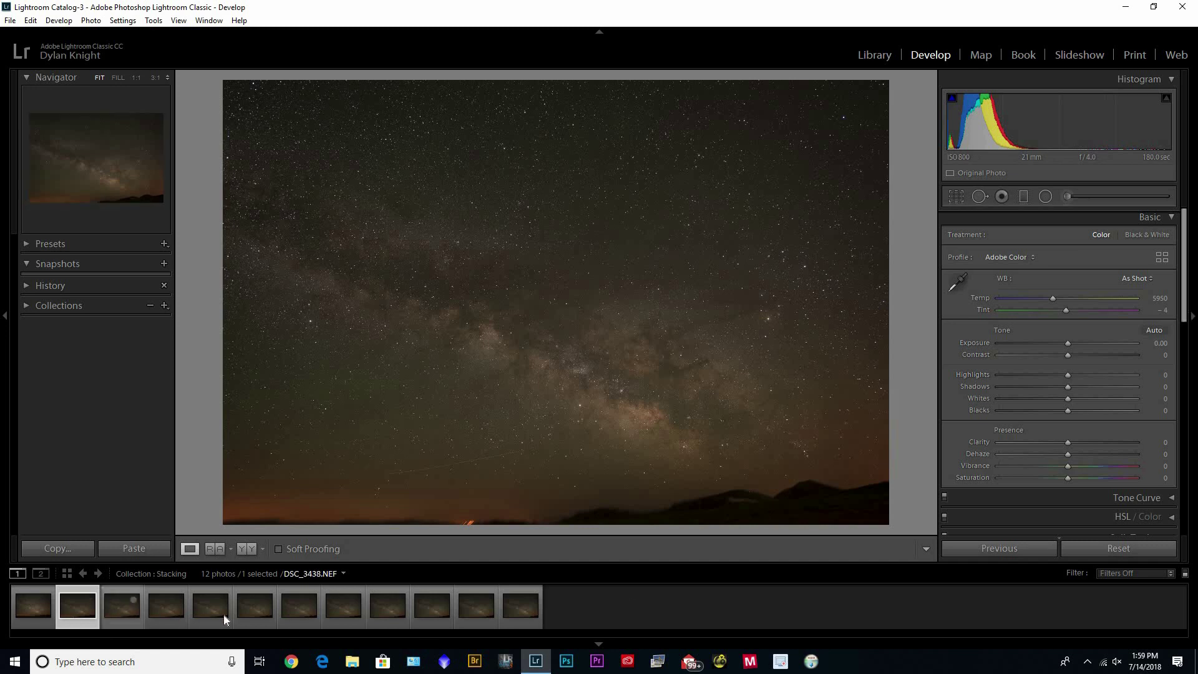
# Select DSC_3437 through the last frame, enable chromatic aberration removal and profile corrections, and sync them to all.
pyautogui.keyDown('shift'); pyautogui.click(524, 610); pyautogui.keyUp('shift')
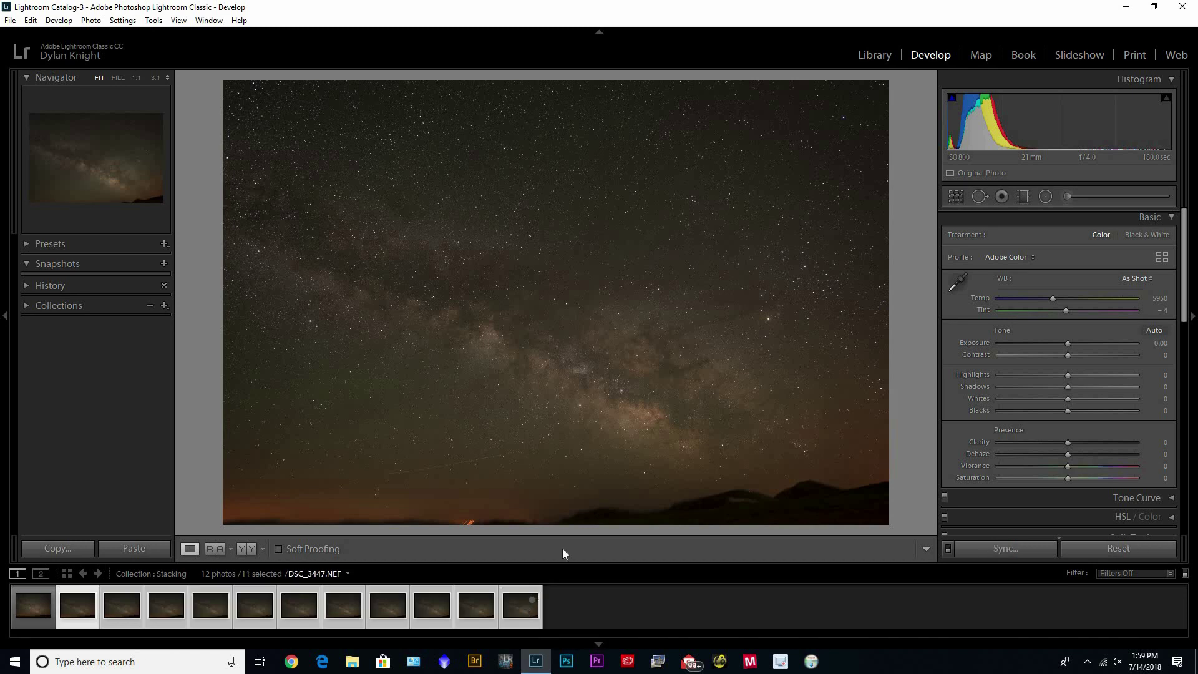
pyautogui.scroll(-10, 1091, 406)
pyautogui.click(1018, 451)
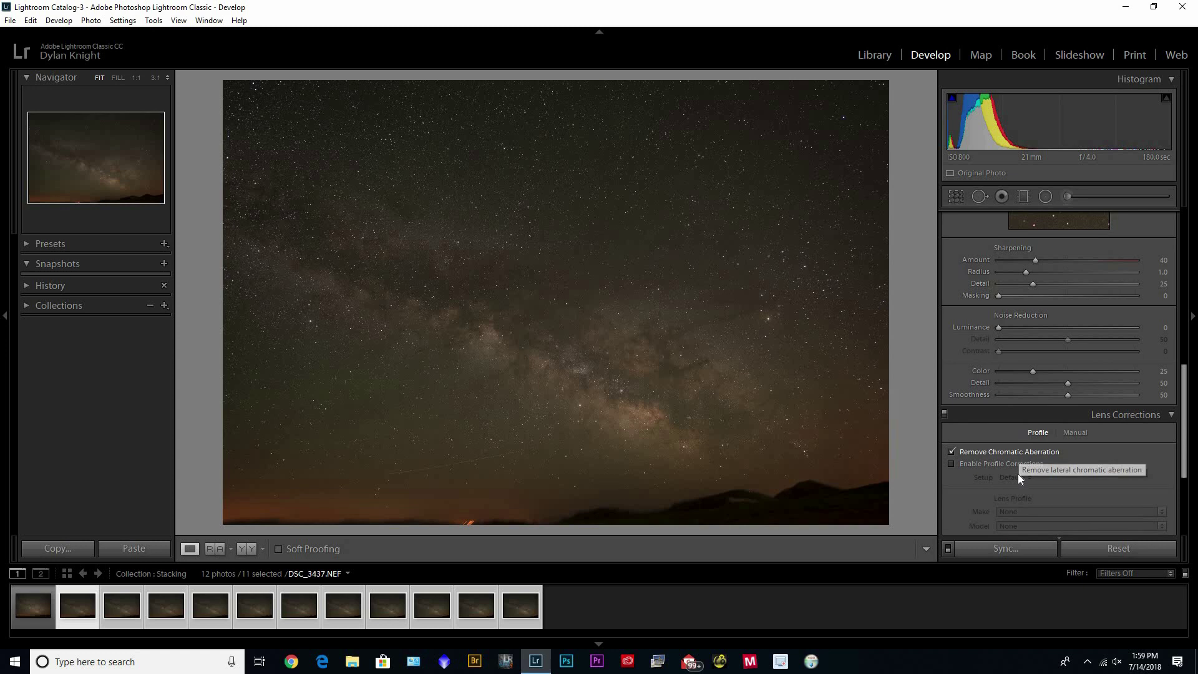
pyautogui.click(1013, 465)
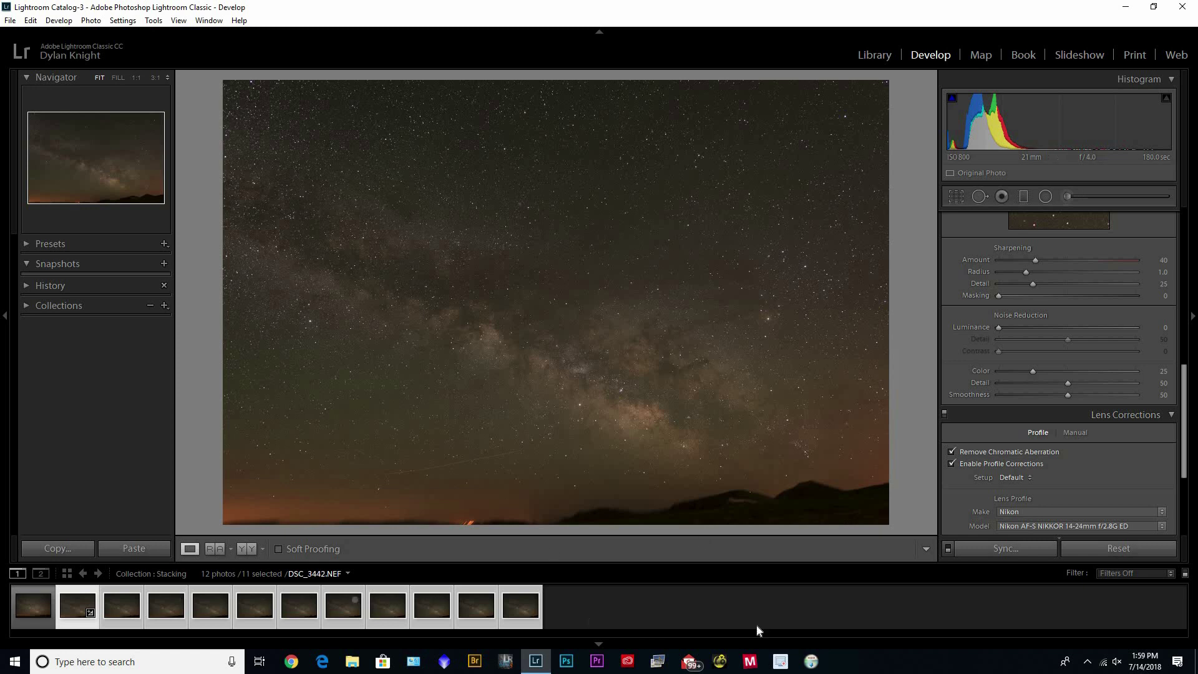
pyautogui.click(977, 549)
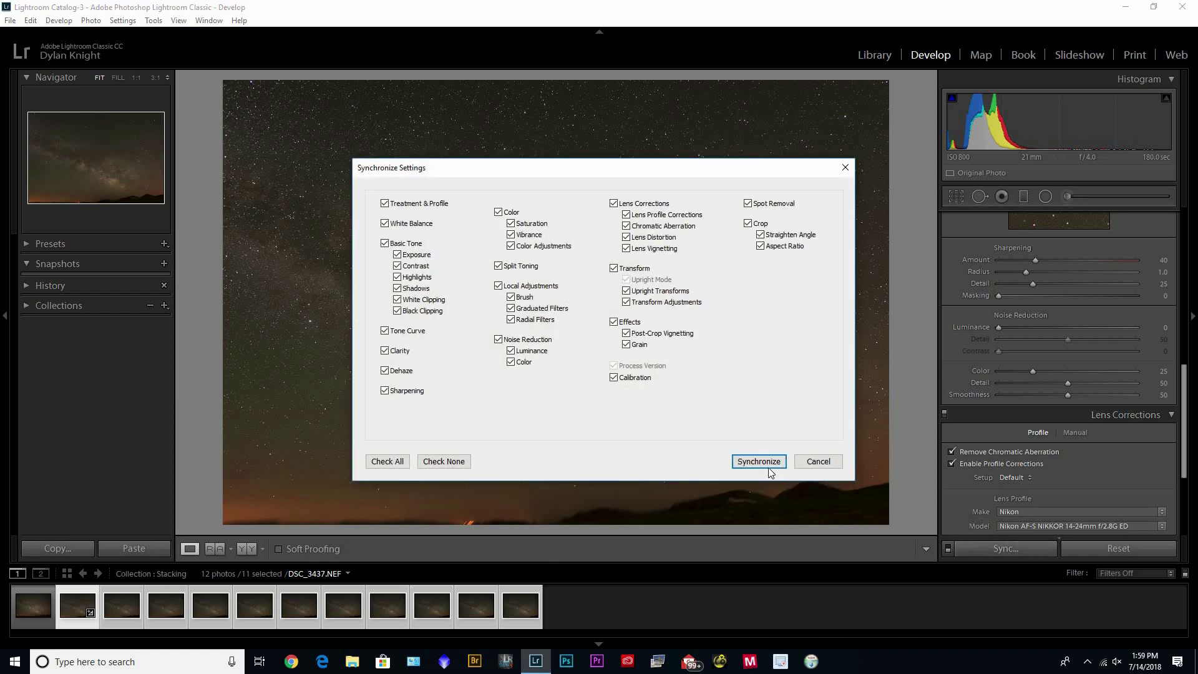
pyautogui.click(760, 461)
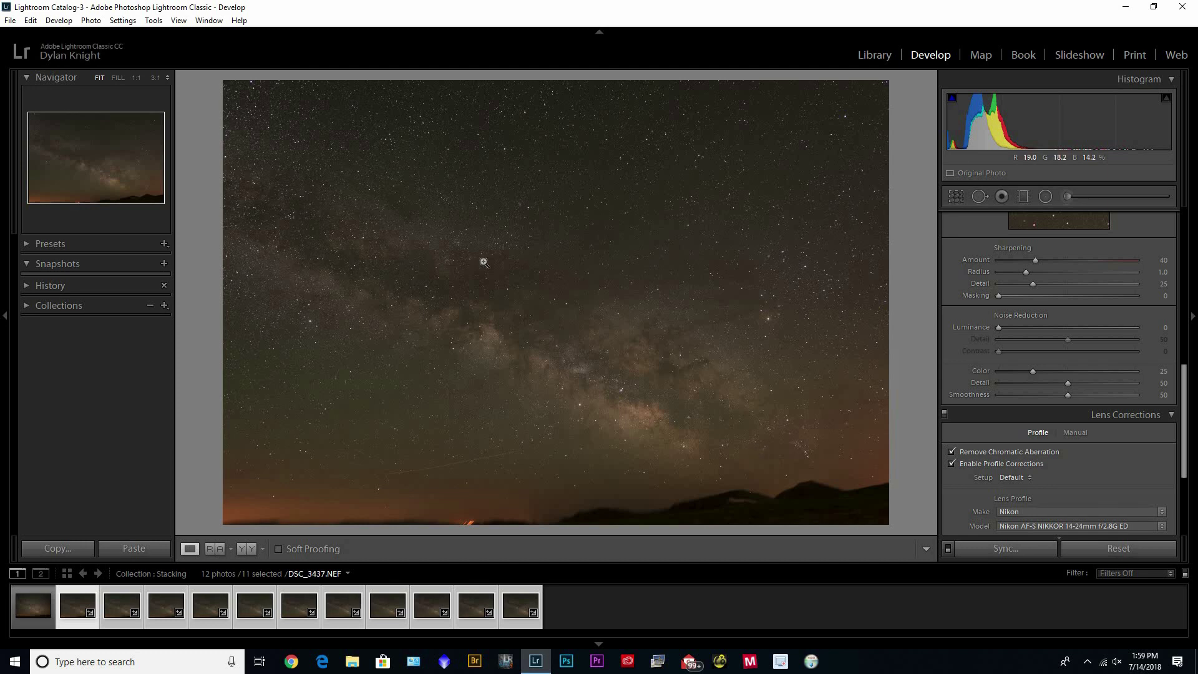
# Send the eleven selected frames to Photoshop with Edit In > Open as Layers in Photoshop.
pyautogui.rightClick(580, 290)
pyautogui.moveTo(701, 393)
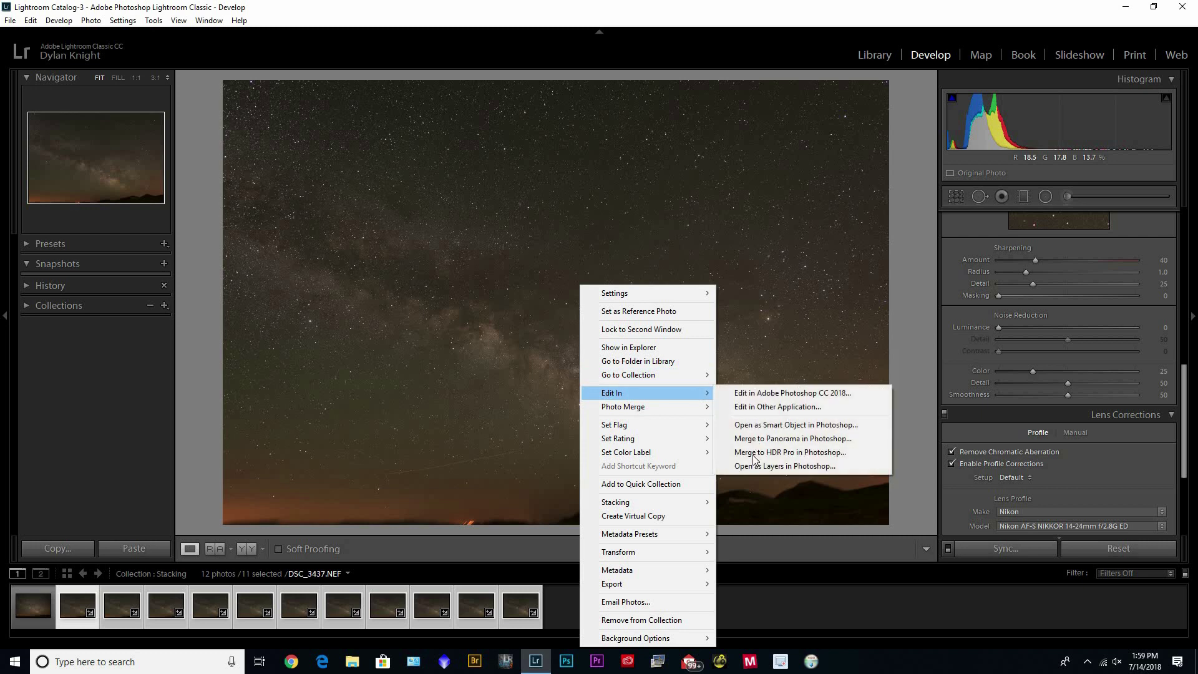
pyautogui.click(753, 466)
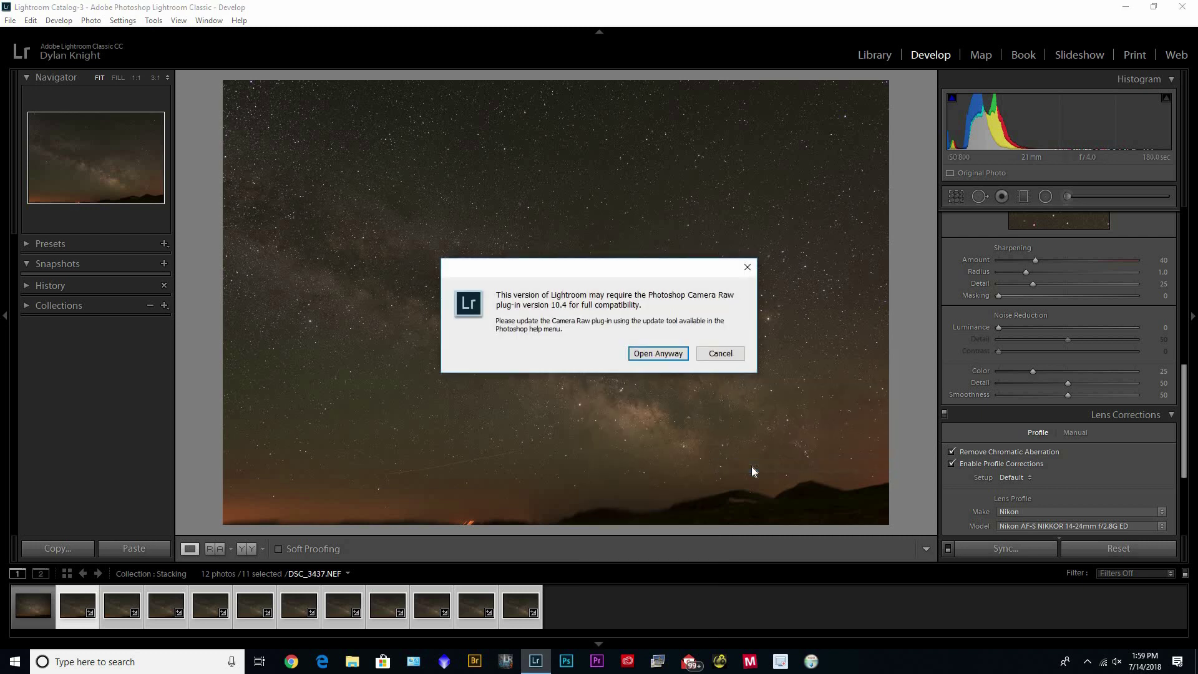
# Open the frames as layers despite the Camera Raw warning, then compare frames by toggling the top layers' visibility.
pyautogui.click(677, 353)
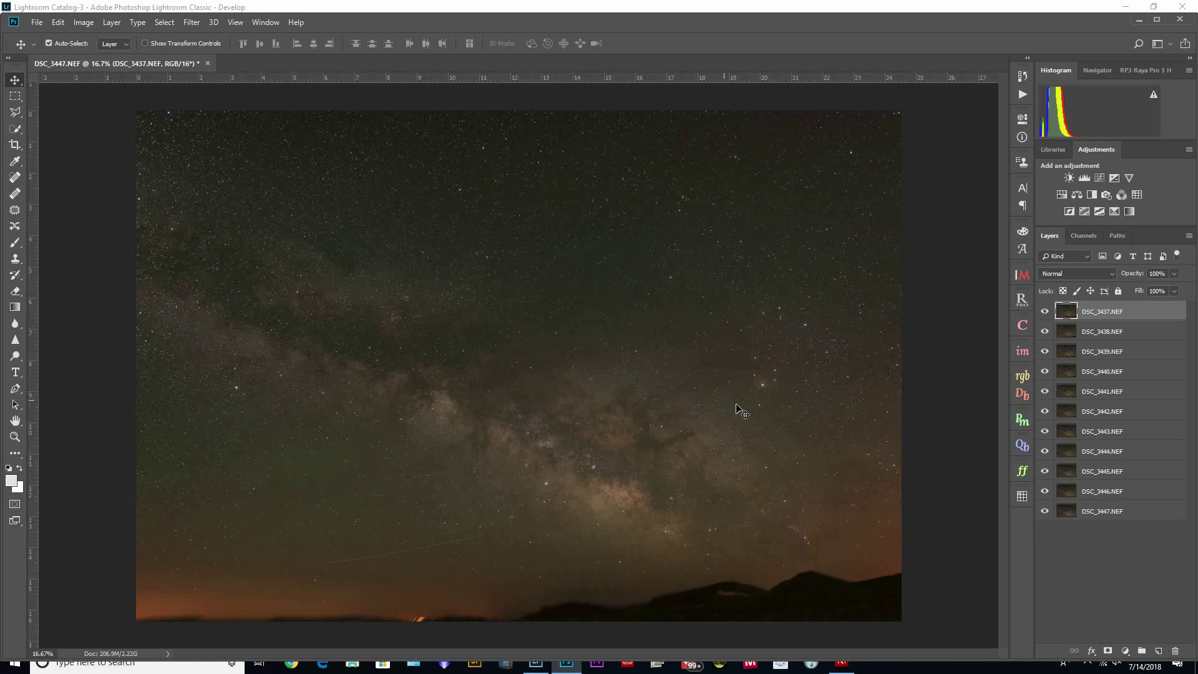
pyautogui.click(1043, 313)
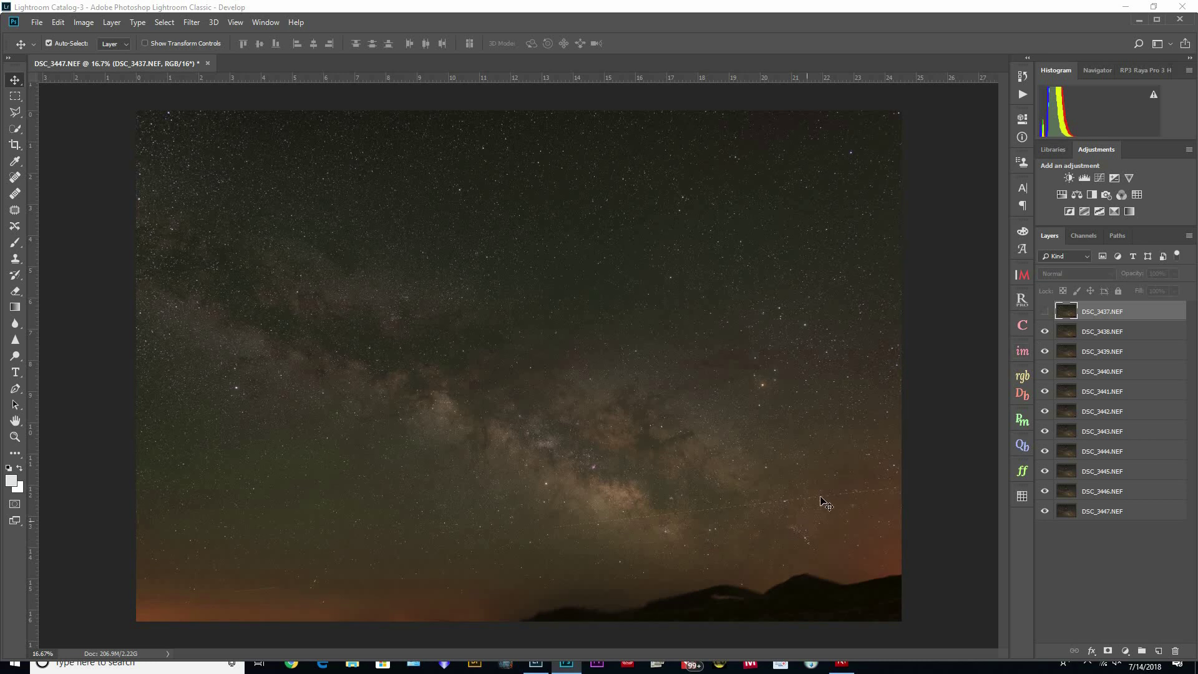
pyautogui.click(1045, 311)
pyautogui.moveTo(1047, 317); pyautogui.dragTo(1050, 376)
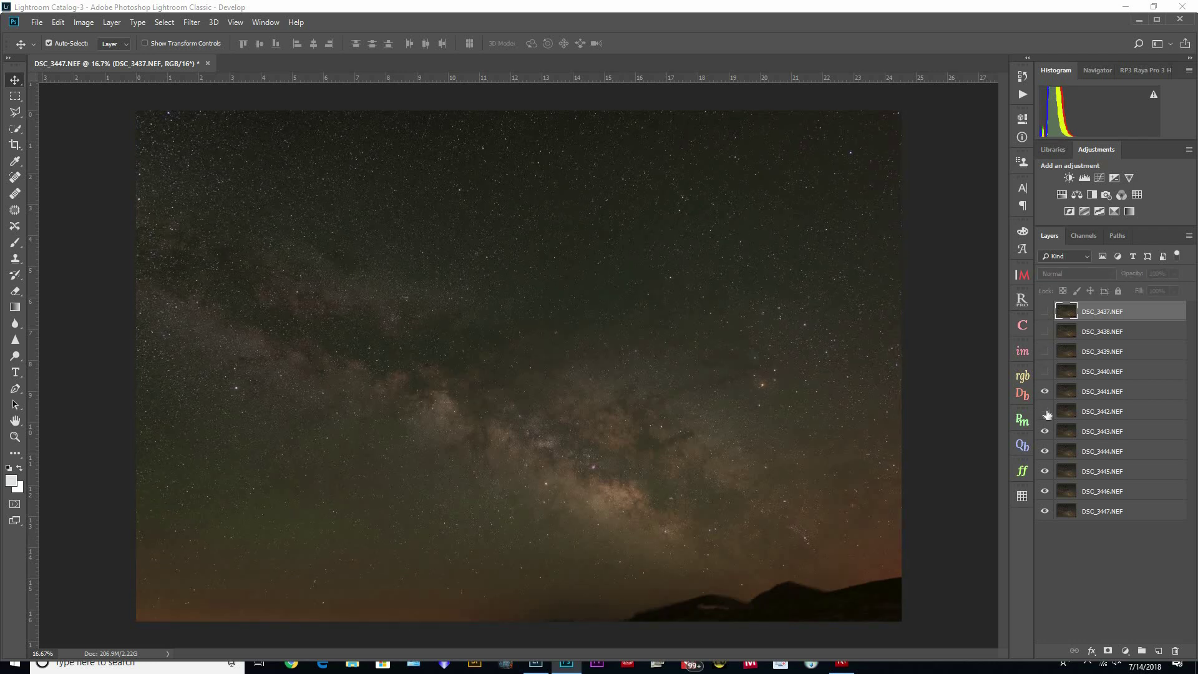
pyautogui.moveTo(1047, 369); pyautogui.dragTo(1044, 311)
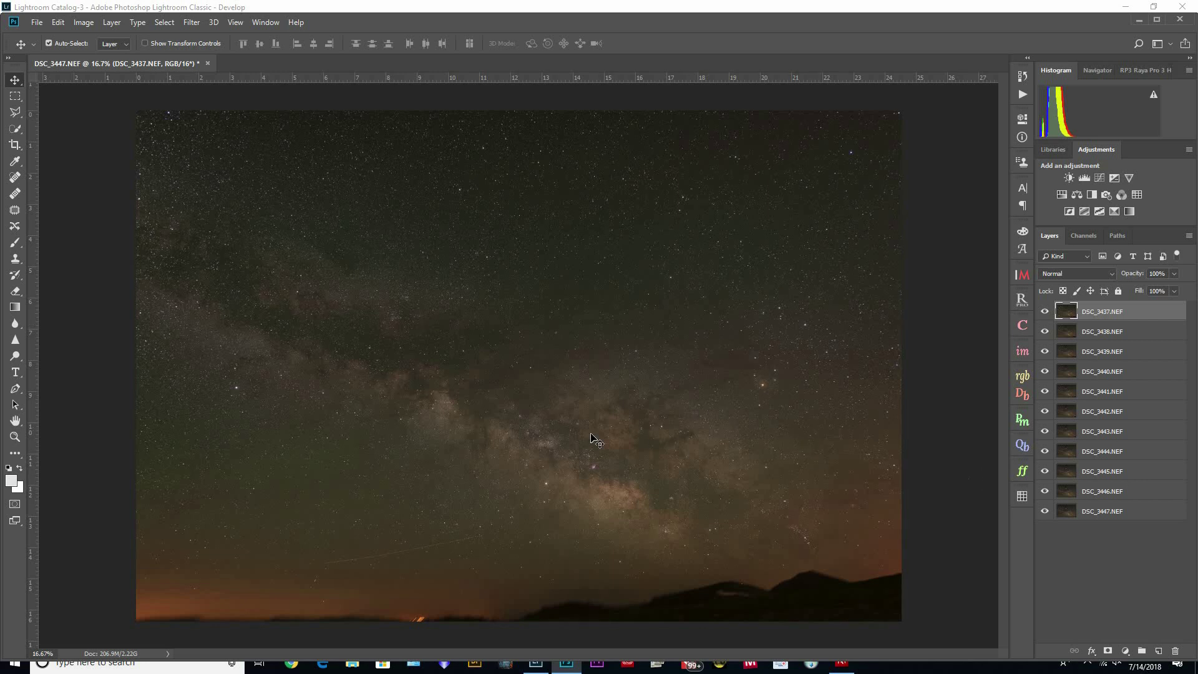
# Select all eleven layers and run Edit > Auto-Align Layers with the default settings.
pyautogui.keyDown('shift'); pyautogui.click(1160, 517); pyautogui.keyUp('shift')
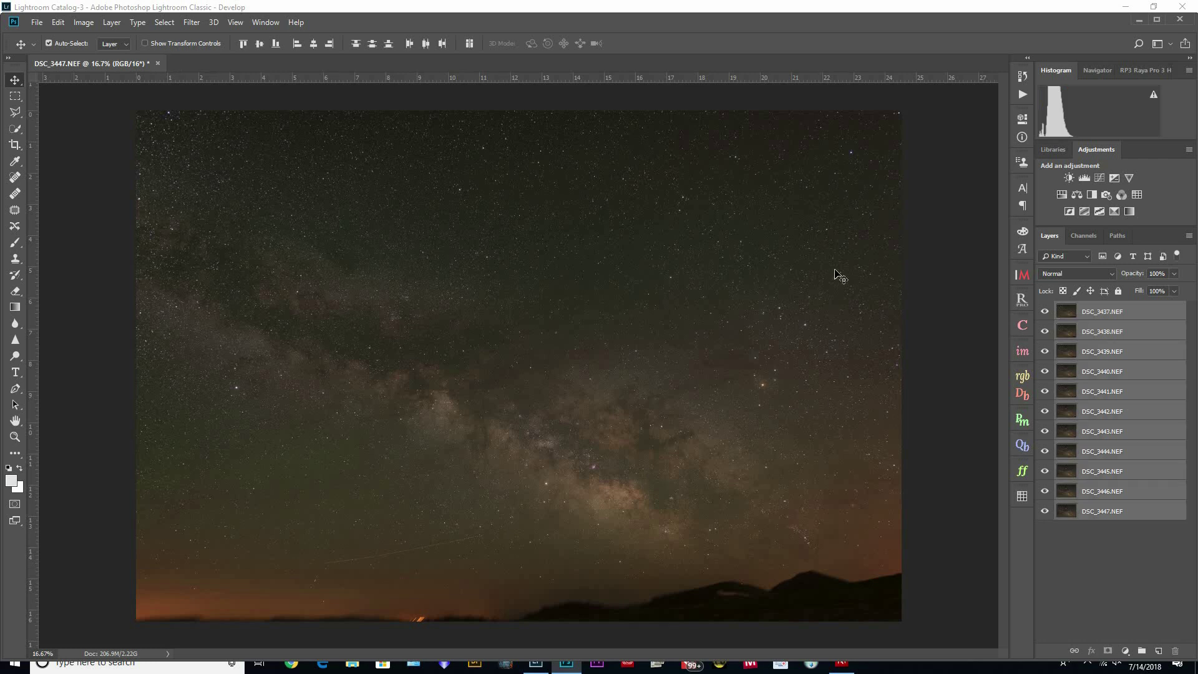
pyautogui.click(58, 23)
pyautogui.click(92, 307)
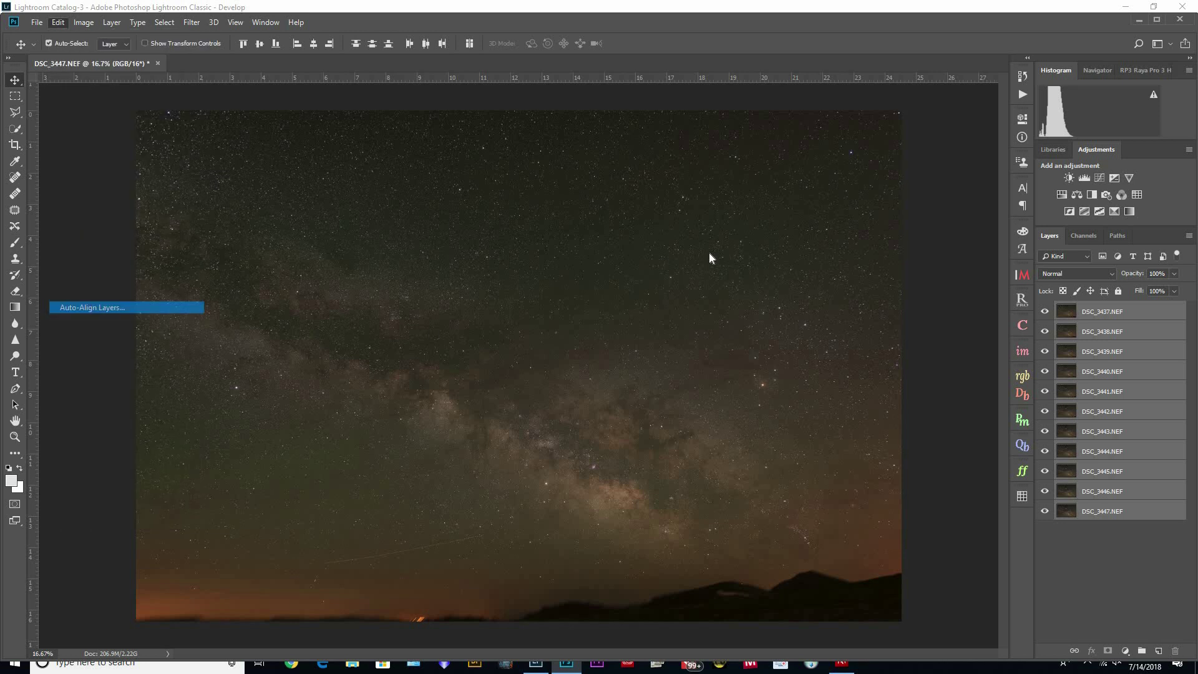
pyautogui.press('Return')
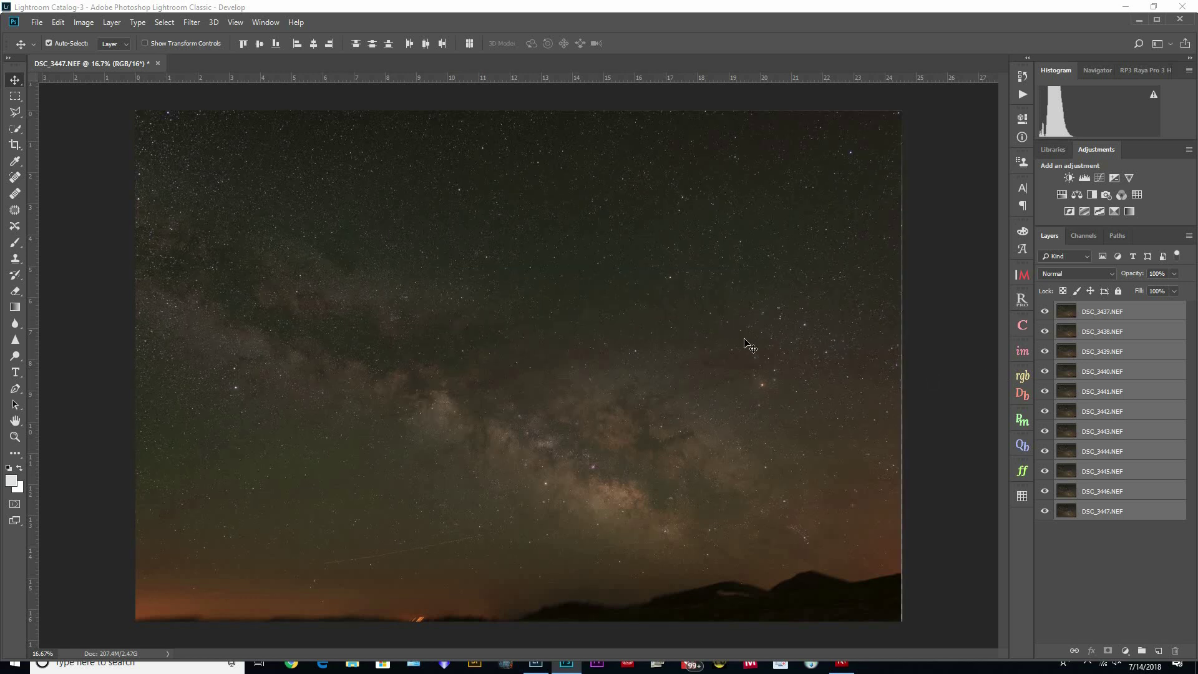
# Check the alignment by hiding the top layers and turning DSC_3440, DSC_3439 and the top two back on.
pyautogui.moveTo(1045, 312); pyautogui.dragTo(1043, 368)
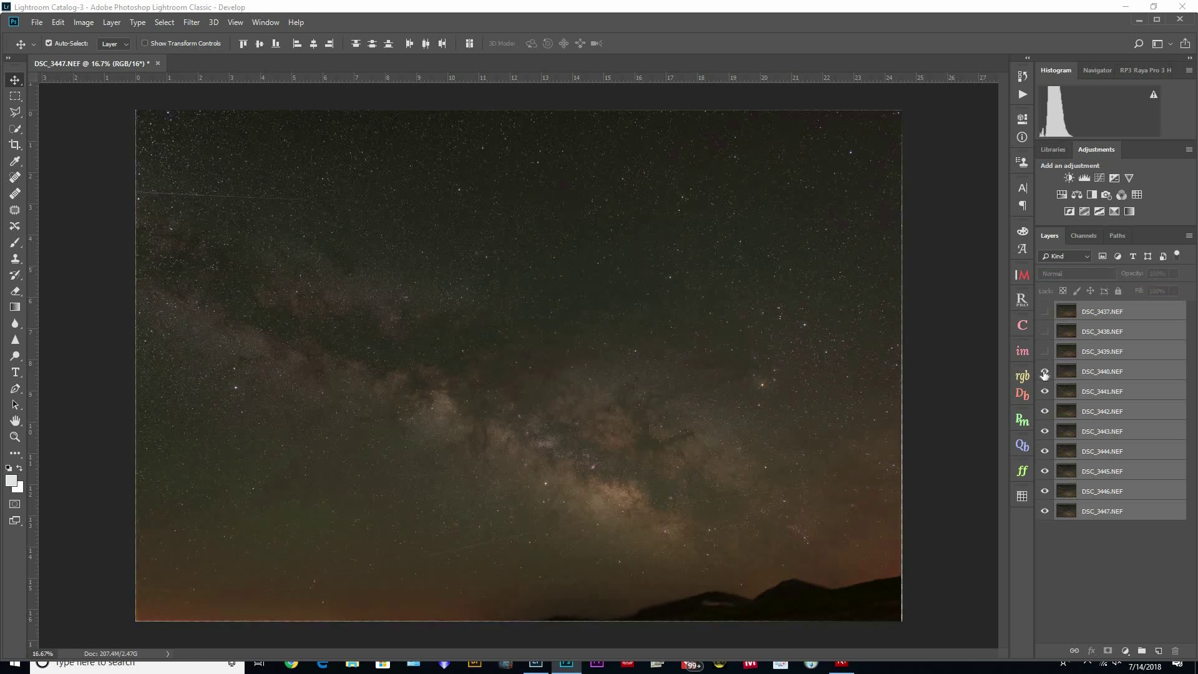
pyautogui.click(1044, 371)
pyautogui.click(1044, 351)
pyautogui.moveTo(1045, 315); pyautogui.dragTo(1044, 331)
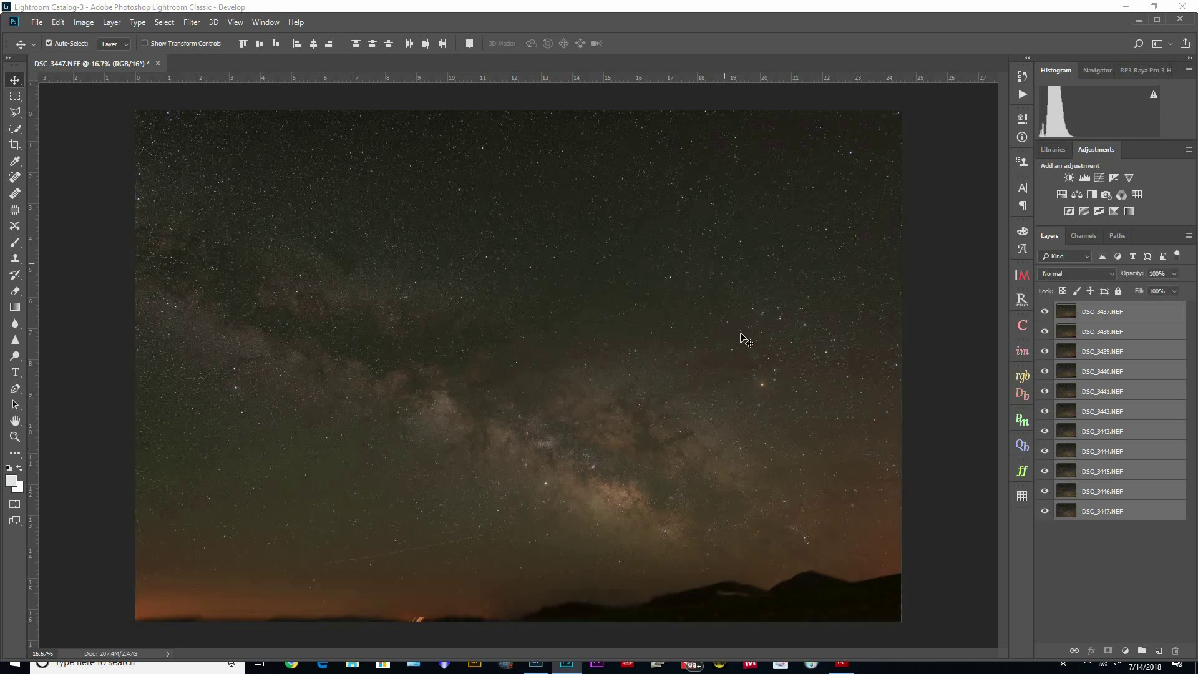
# Convert the eleven layers into one DSC_3437.NEF smart object and duplicate it with Ctrl+J.
pyautogui.rightClick(1150, 320)
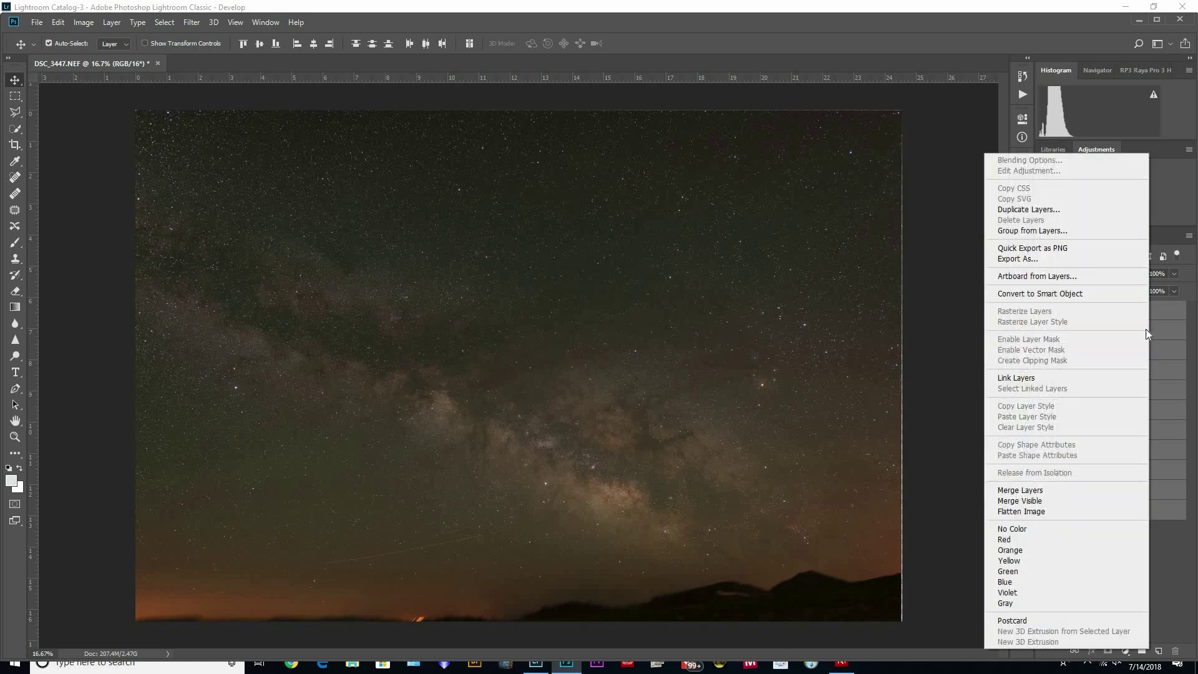
pyautogui.click(1102, 294)
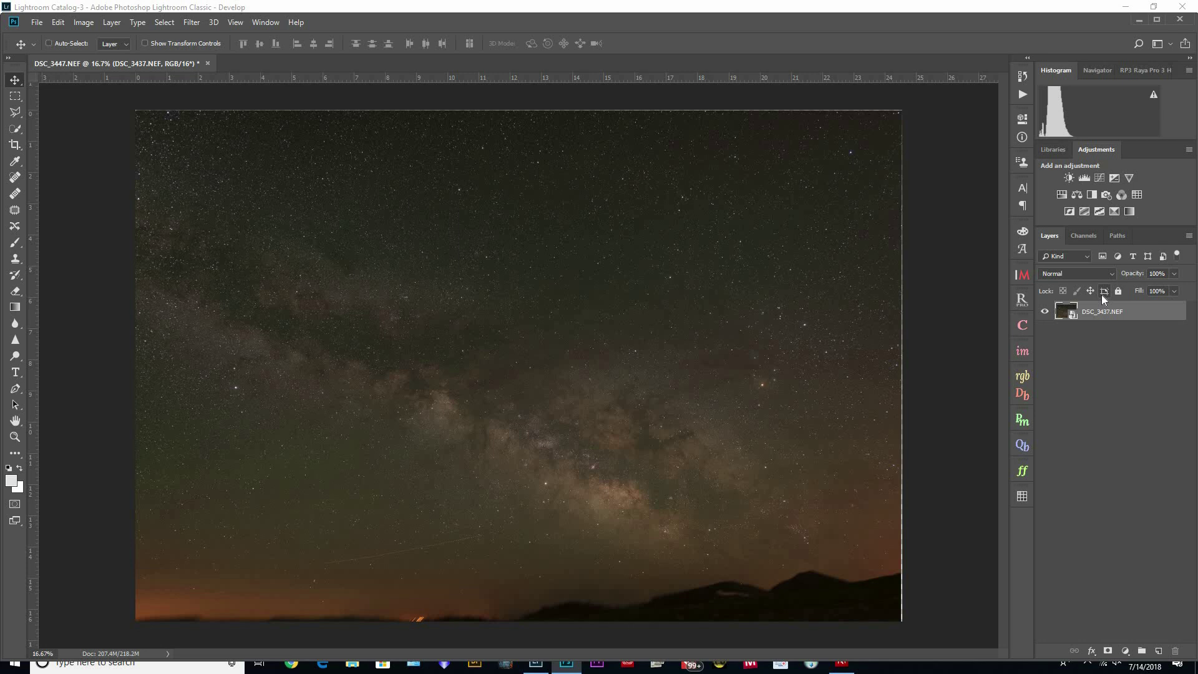
pyautogui.hotkey('ctrl', 'j')
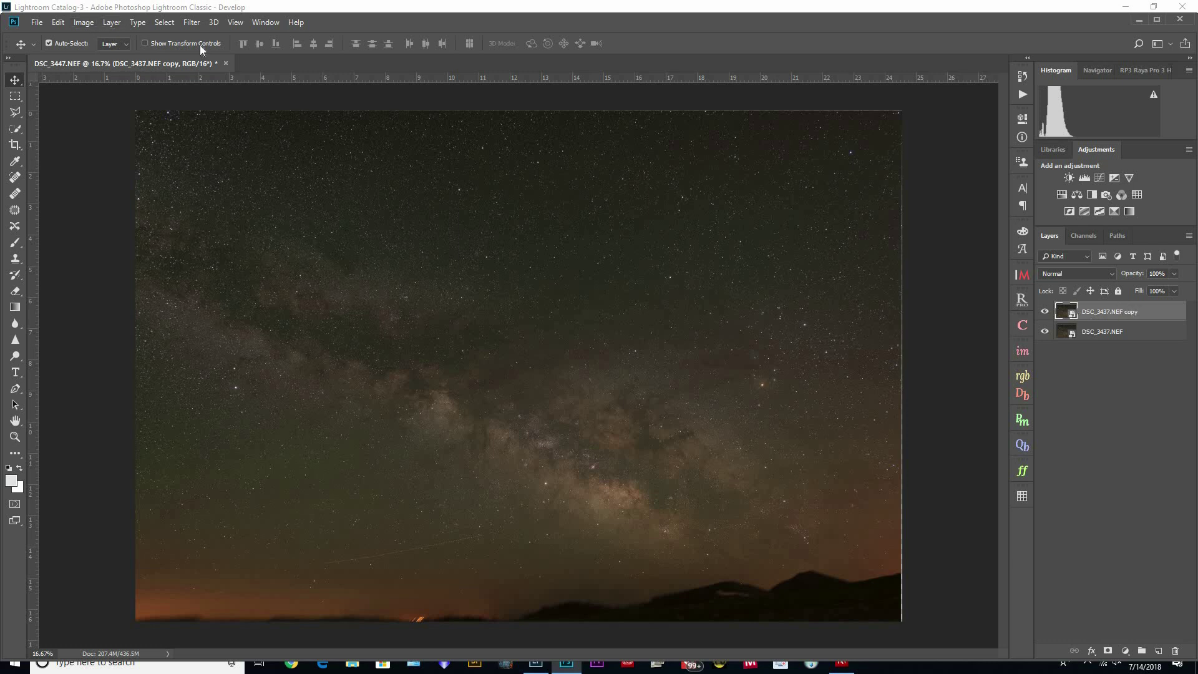
# Set the copy layer's stack mode to Mean via Layer > Smart Objects > Stack Mode.
pyautogui.click(115, 24)
pyautogui.moveTo(216, 261)
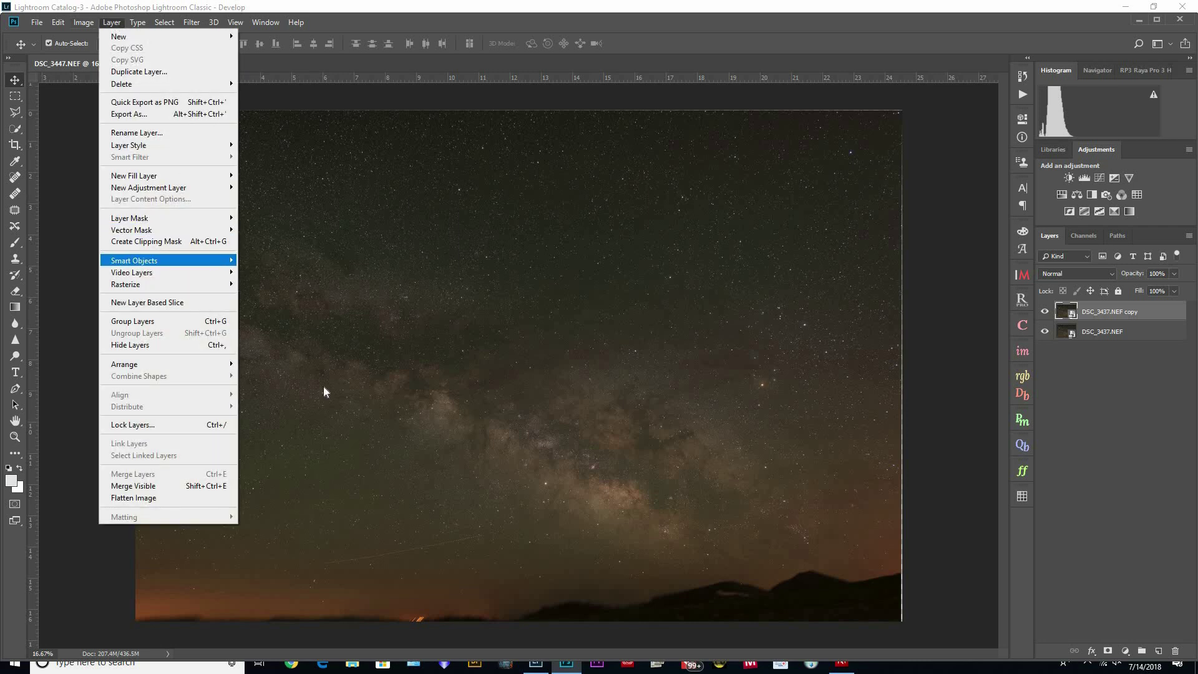
pyautogui.moveTo(340, 448)
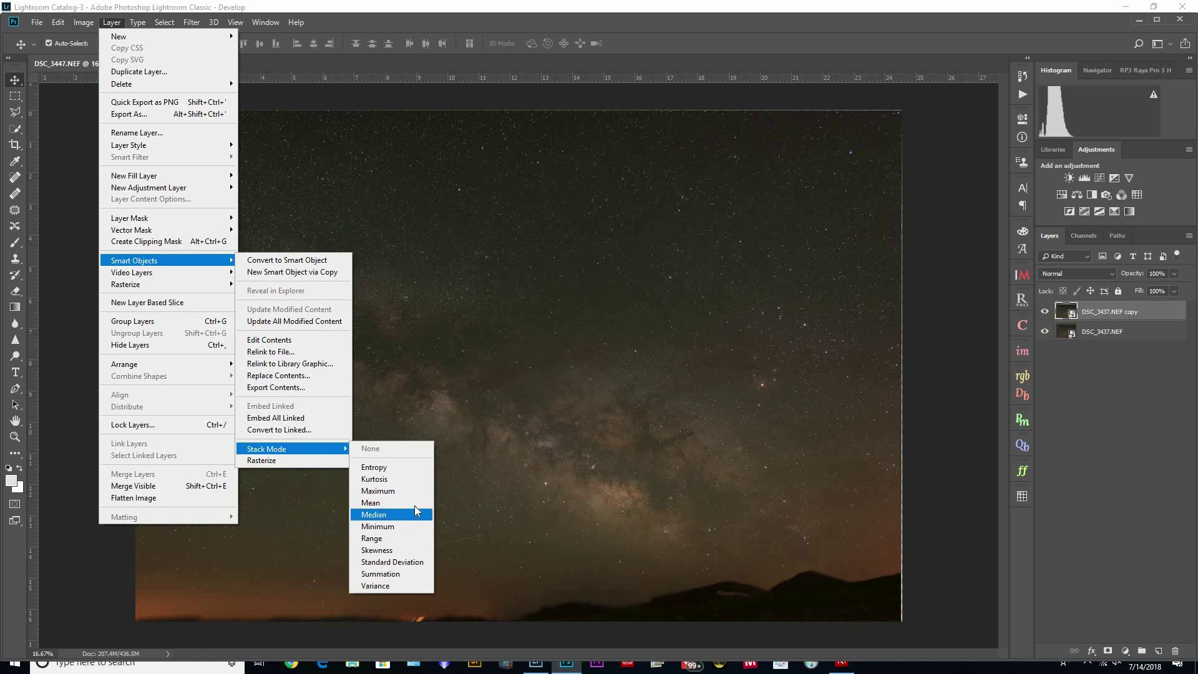
pyautogui.click(417, 507)
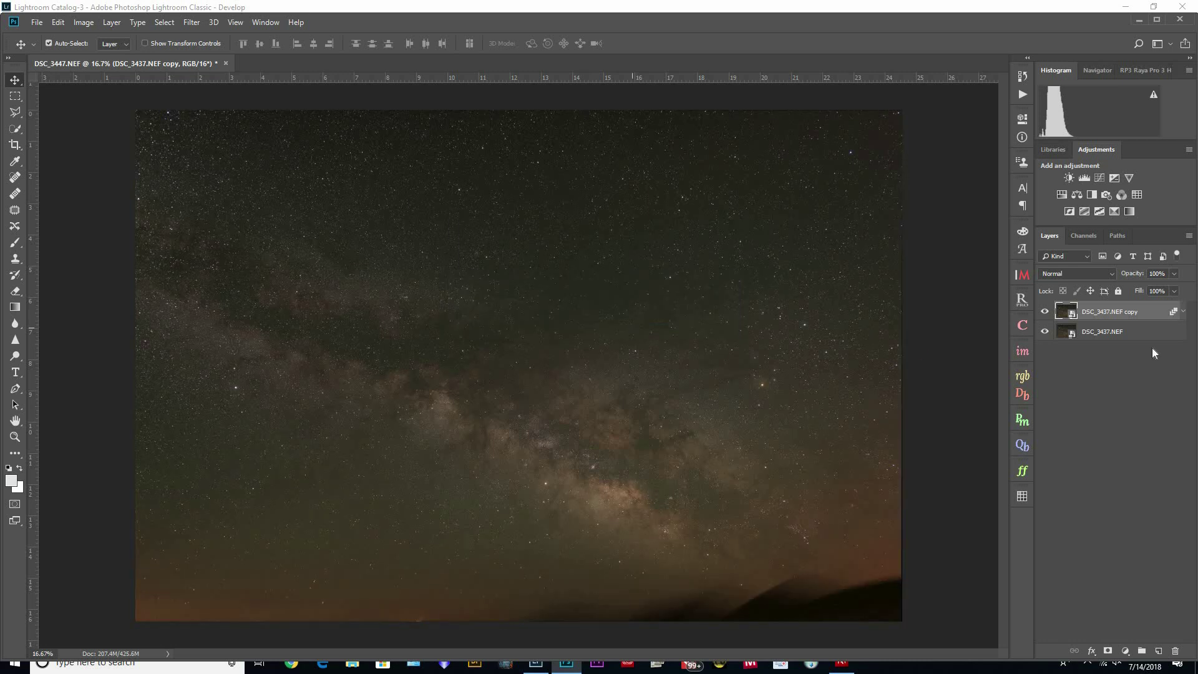
# Set the original DSC_3437.NEF layer's stack mode to Median via Layer > Smart Objects > Stack Mode.
pyautogui.click(1138, 334)
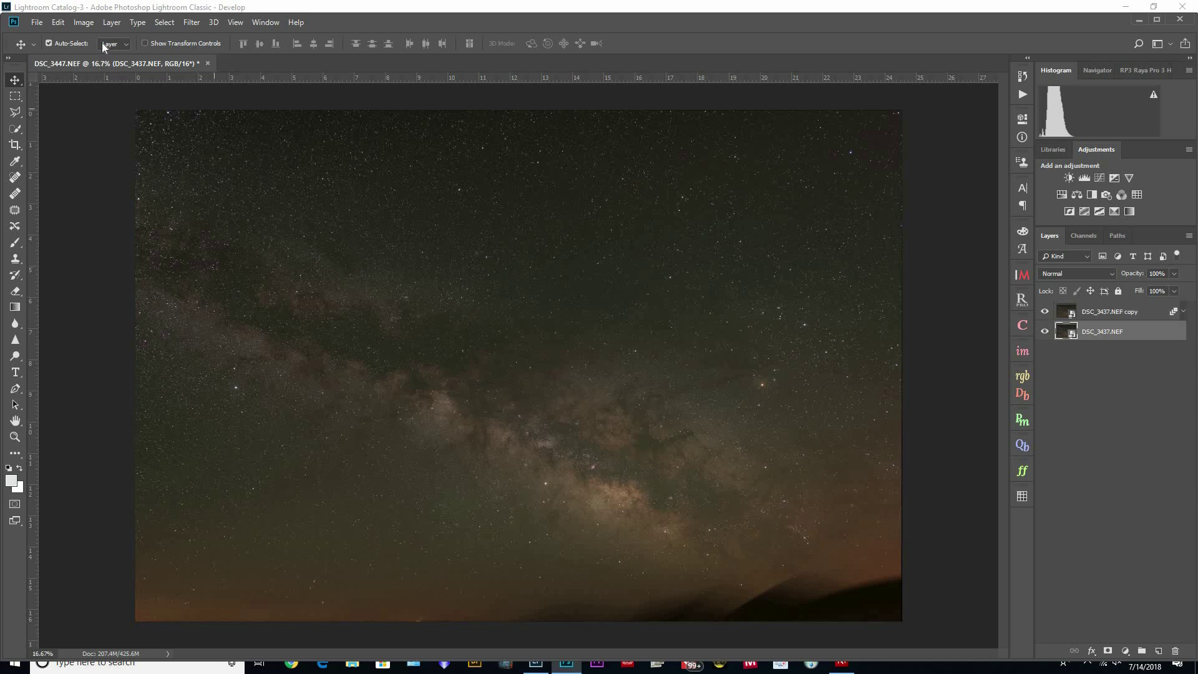
pyautogui.click(112, 23)
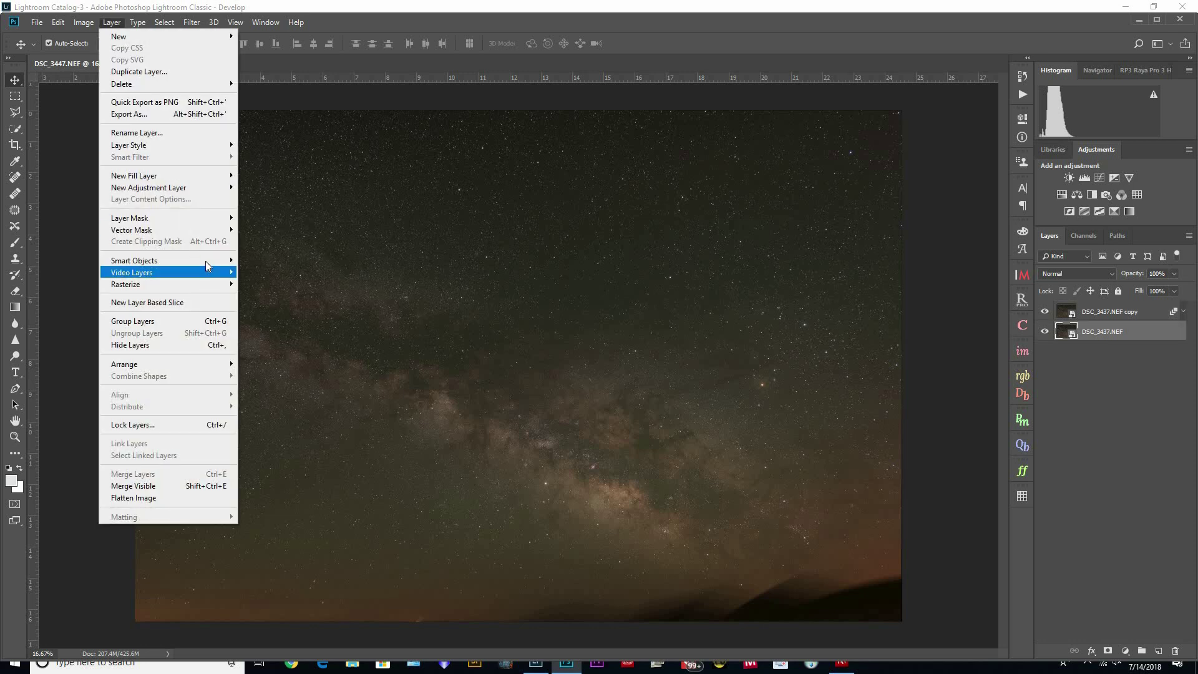
pyautogui.moveTo(231, 264)
pyautogui.moveTo(323, 444)
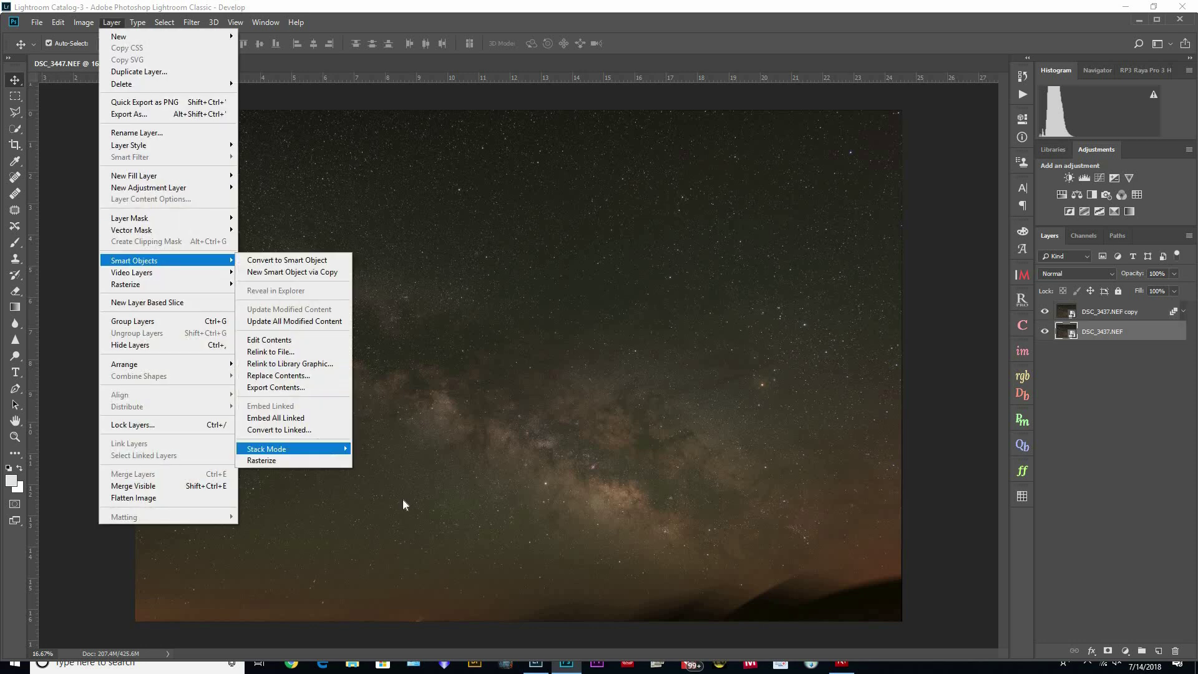
pyautogui.click(405, 514)
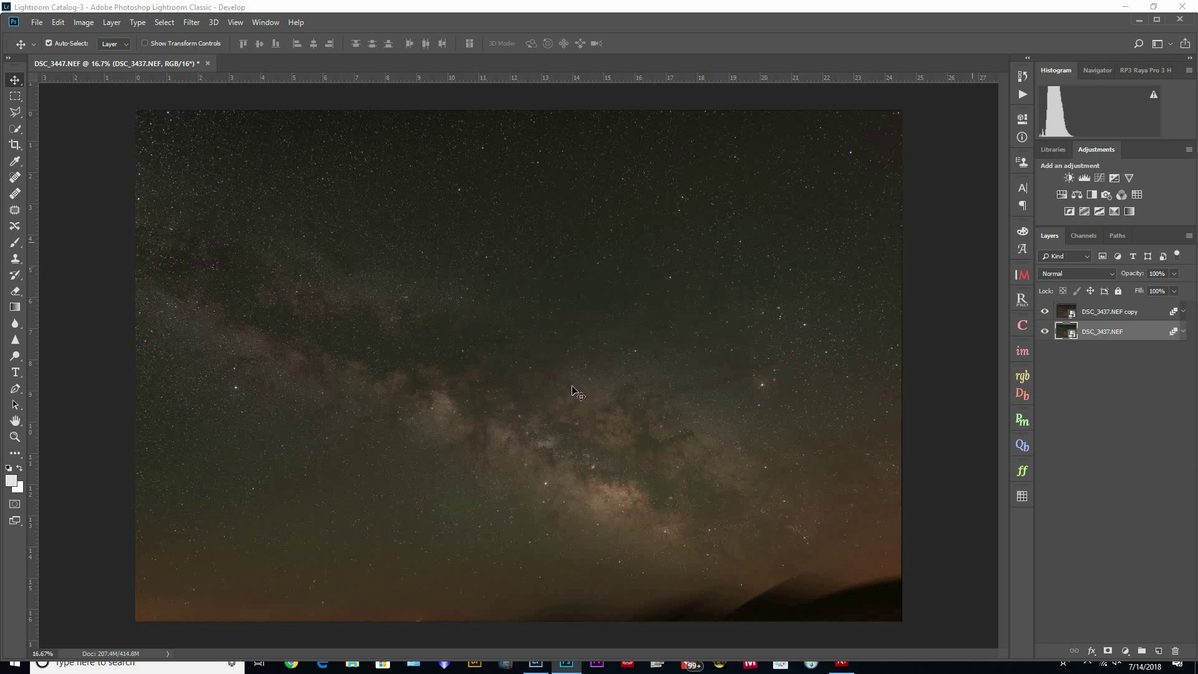
# Compare the Mean and Median versions, including the hills, by toggling the copy layer, ending with it hidden.
pyautogui.scroll(3, 573, 412)
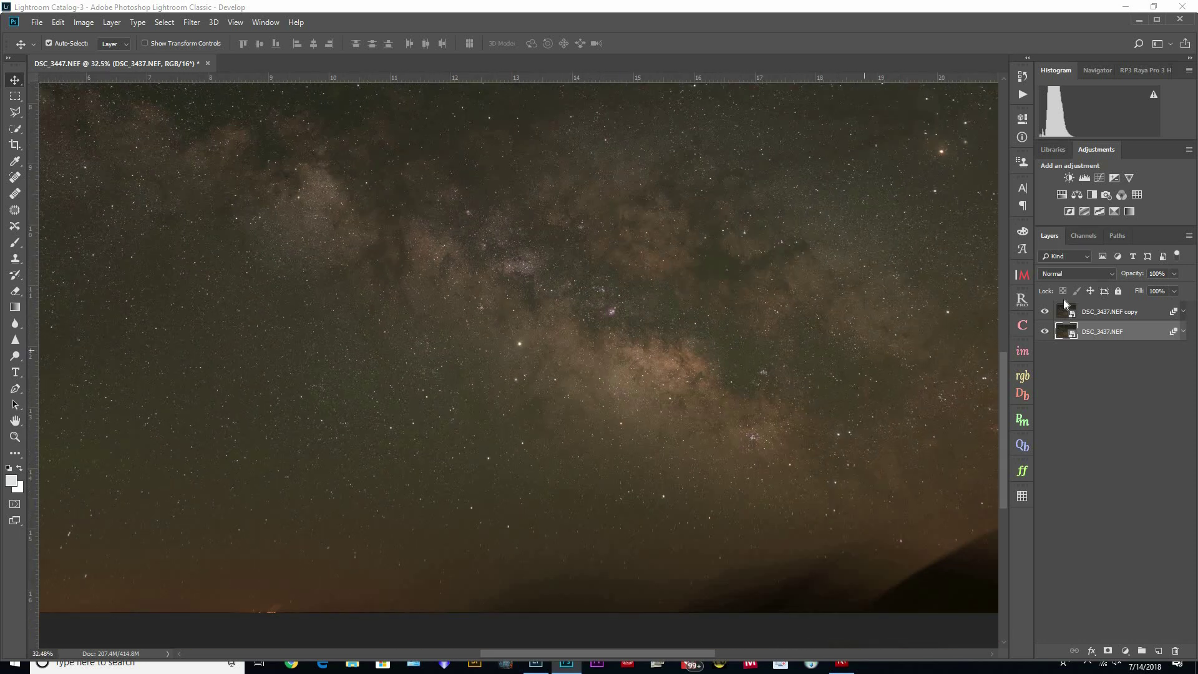
pyautogui.click(1047, 314)
pyautogui.click(1047, 314)
pyautogui.click(1046, 314)
pyautogui.click(1046, 314)
pyautogui.click(1047, 314)
pyautogui.click(1046, 313)
pyautogui.click(1047, 314)
pyautogui.scroll(-3, 779, 308)
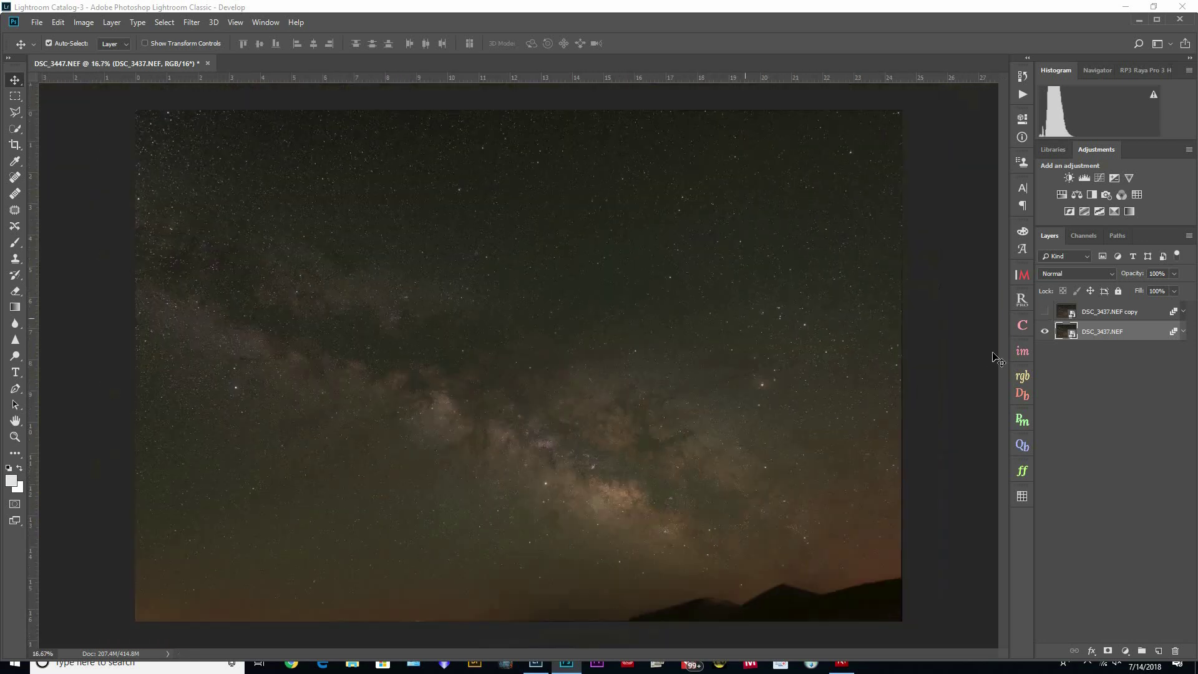
pyautogui.click(1045, 312)
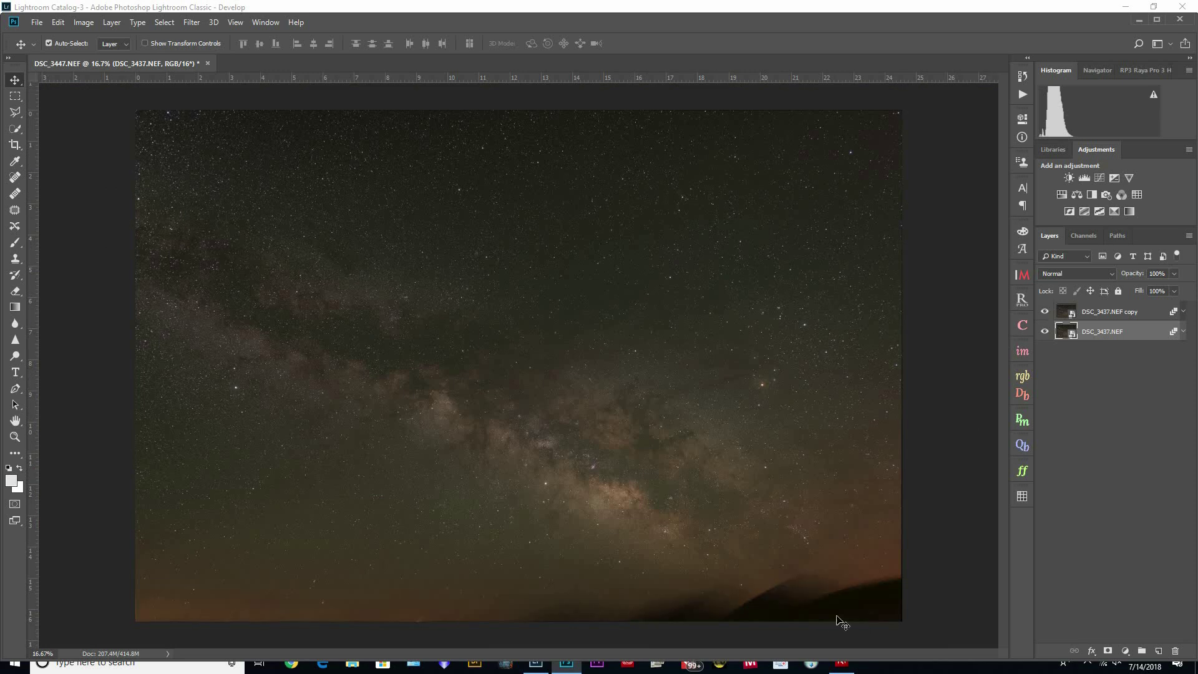
pyautogui.click(1045, 312)
pyautogui.click(1045, 312)
pyautogui.click(1044, 312)
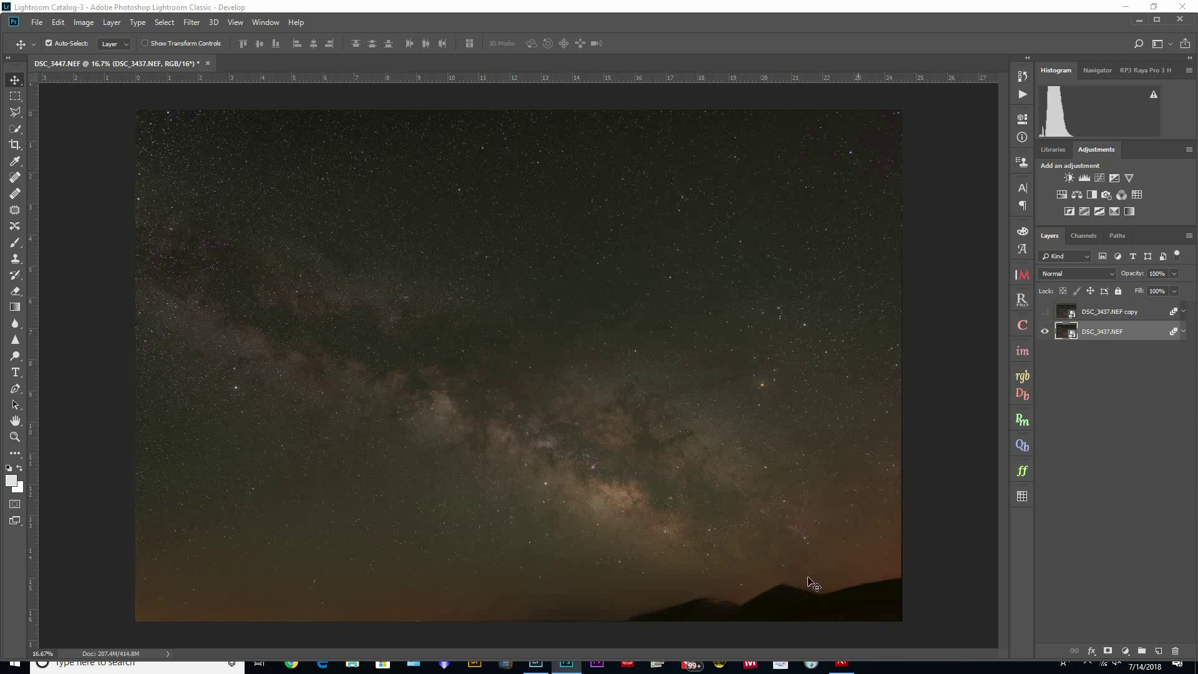
pyautogui.click(1045, 311)
pyautogui.click(1045, 312)
# Delete the hidden Mean copy layer and view the Milky Way core of the Median result.
pyautogui.click(1126, 318)
pyautogui.press('Delete')
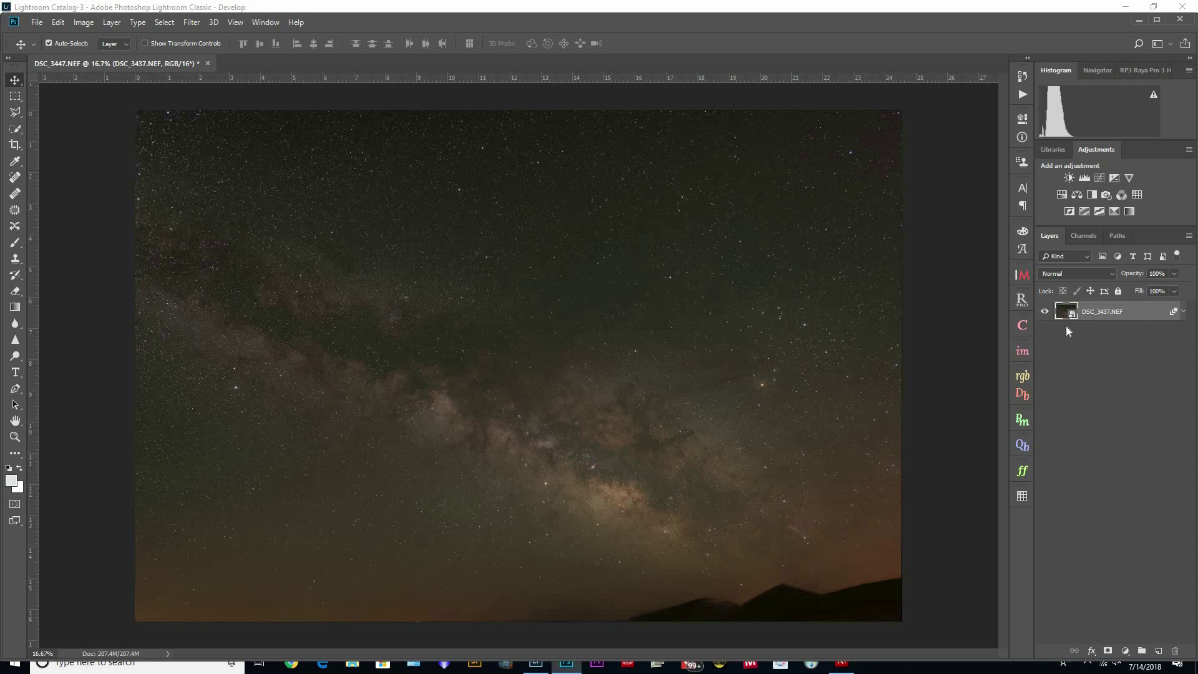
pyautogui.scroll(2, 537, 452)
pyautogui.moveTo(604, 366); pyautogui.dragTo(752, 235)
# From Lightroom, open single frame DSC_3435.NEF in Photoshop as Layer 1 despite the version warning.
pyautogui.click(540, 668)
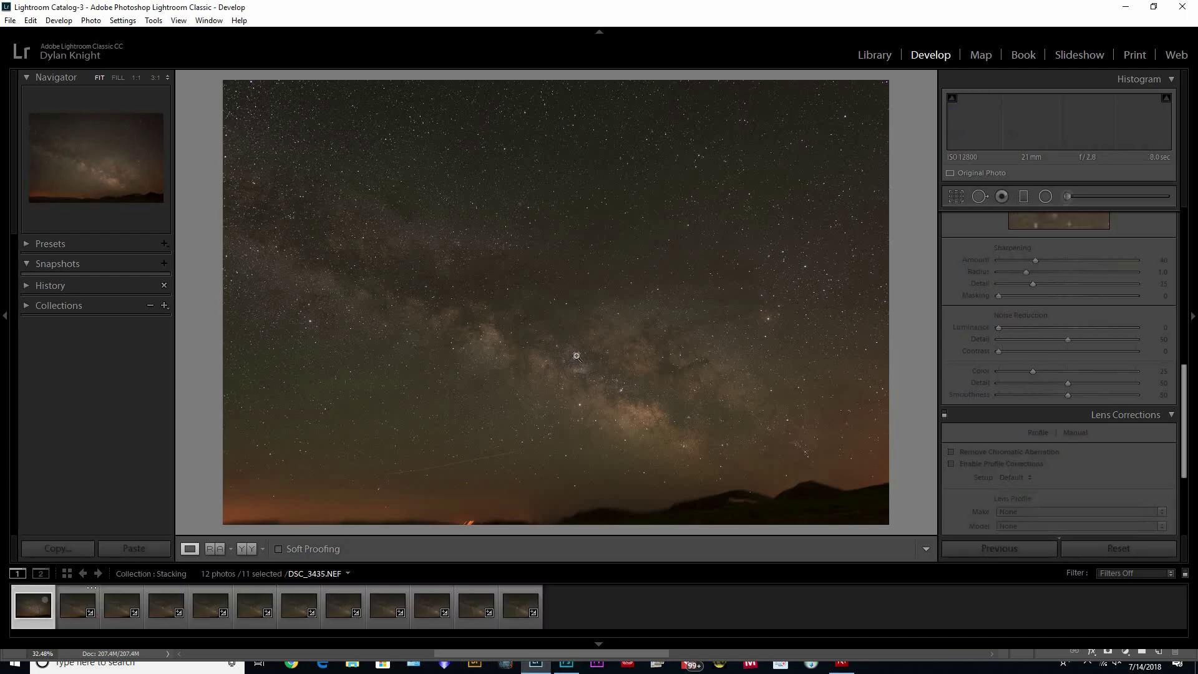
pyautogui.rightClick(552, 312)
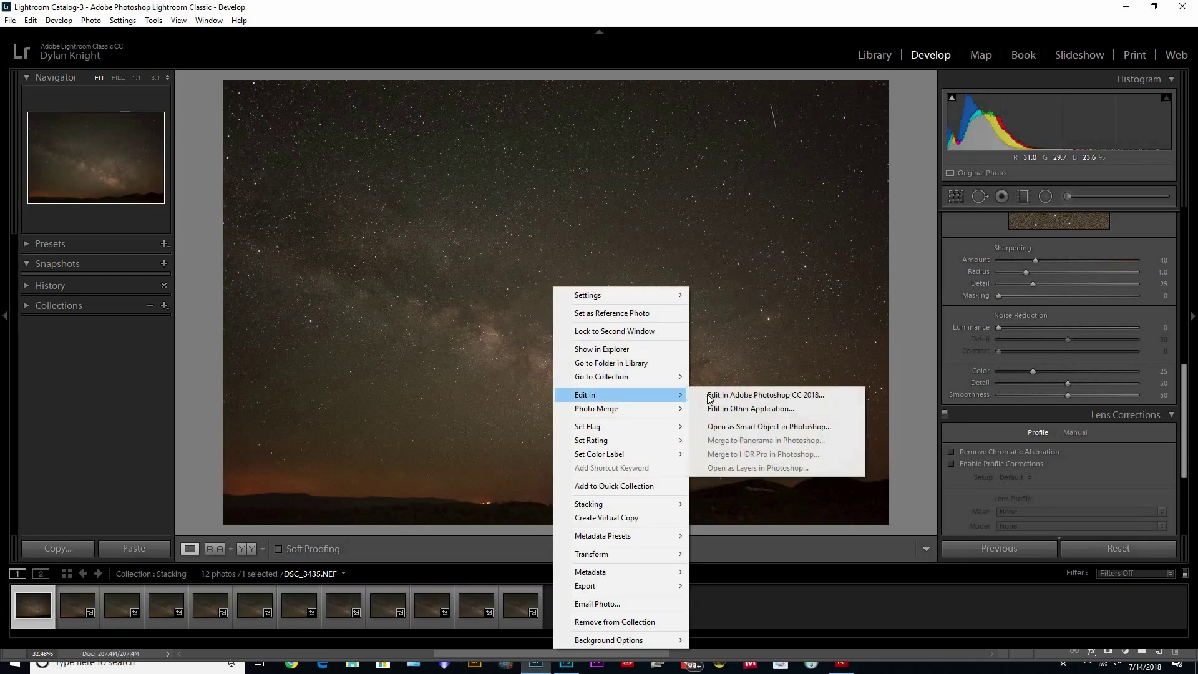
pyautogui.click(707, 394)
pyautogui.click(673, 354)
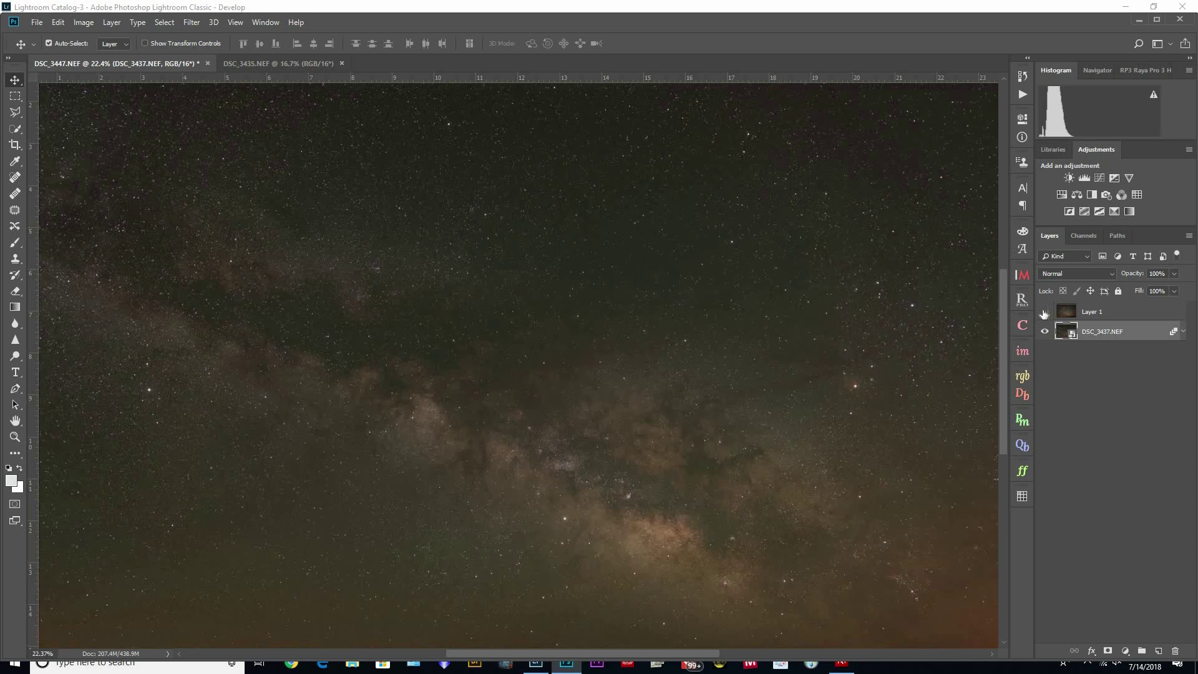
# Compare Layer 1's noise against the Median stack across the Milky Way, leaving Layer 1 hidden.
pyautogui.scroll(2, 718, 452)
pyautogui.scroll(2, 702, 349)
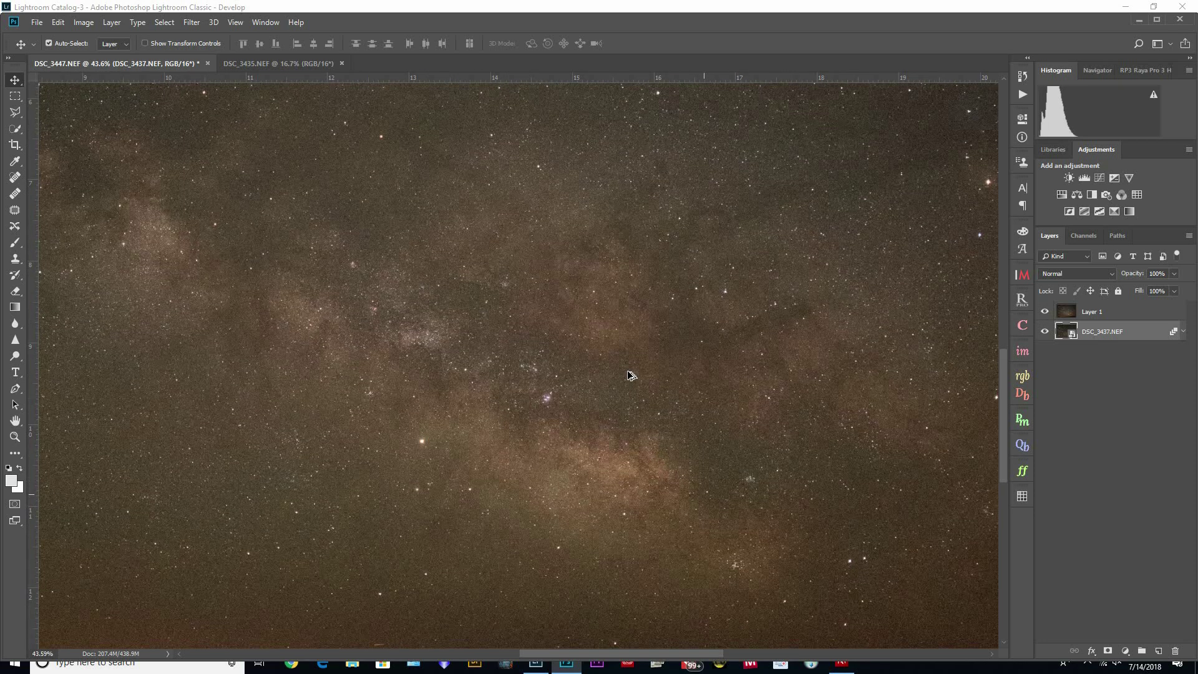
pyautogui.click(1045, 311)
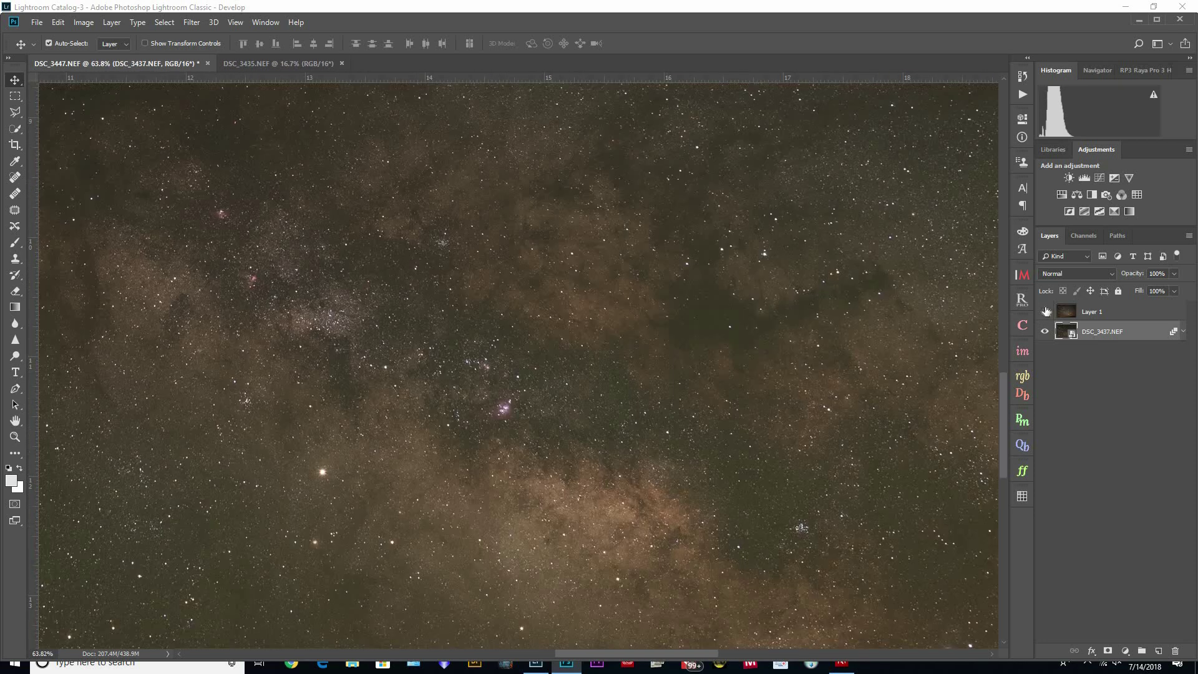
pyautogui.click(1045, 311)
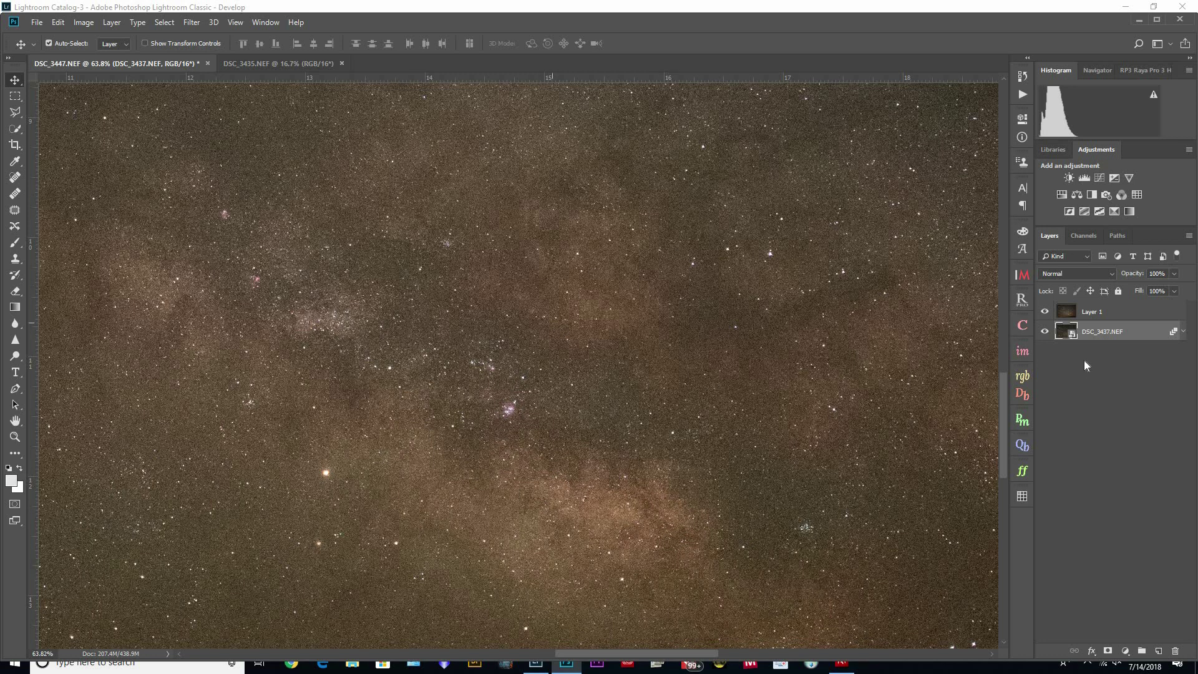
pyautogui.click(1045, 312)
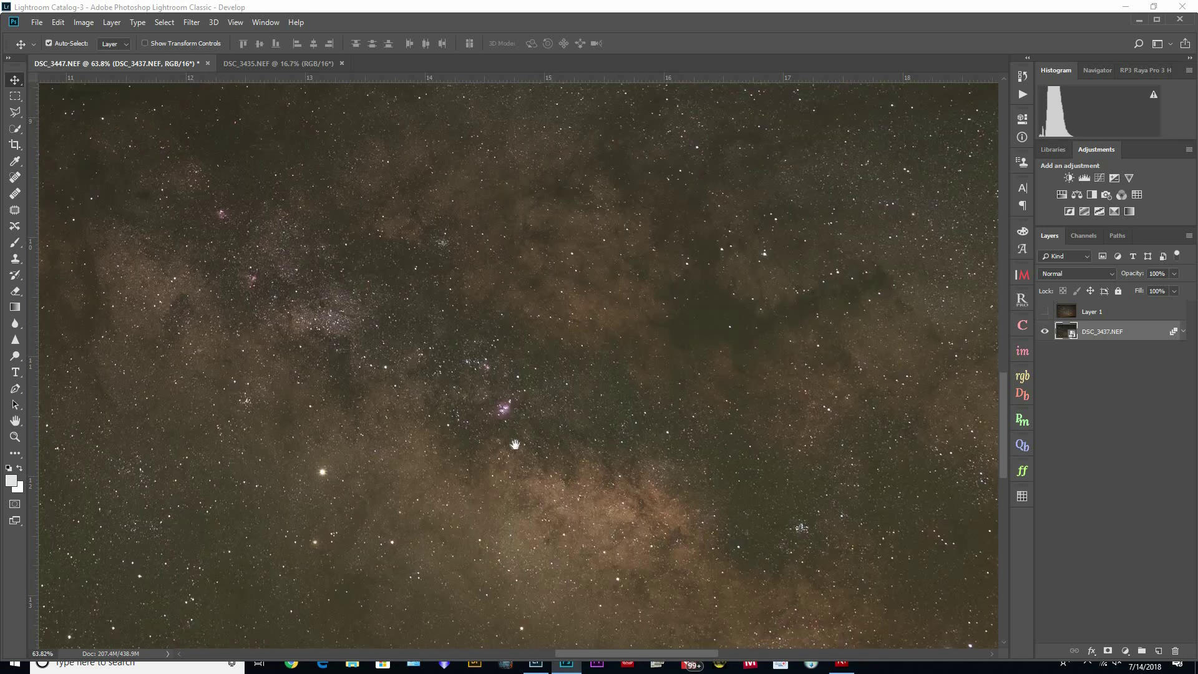
pyautogui.moveTo(610, 466); pyautogui.dragTo(709, 414)
pyautogui.scroll(-5, 700, 415)
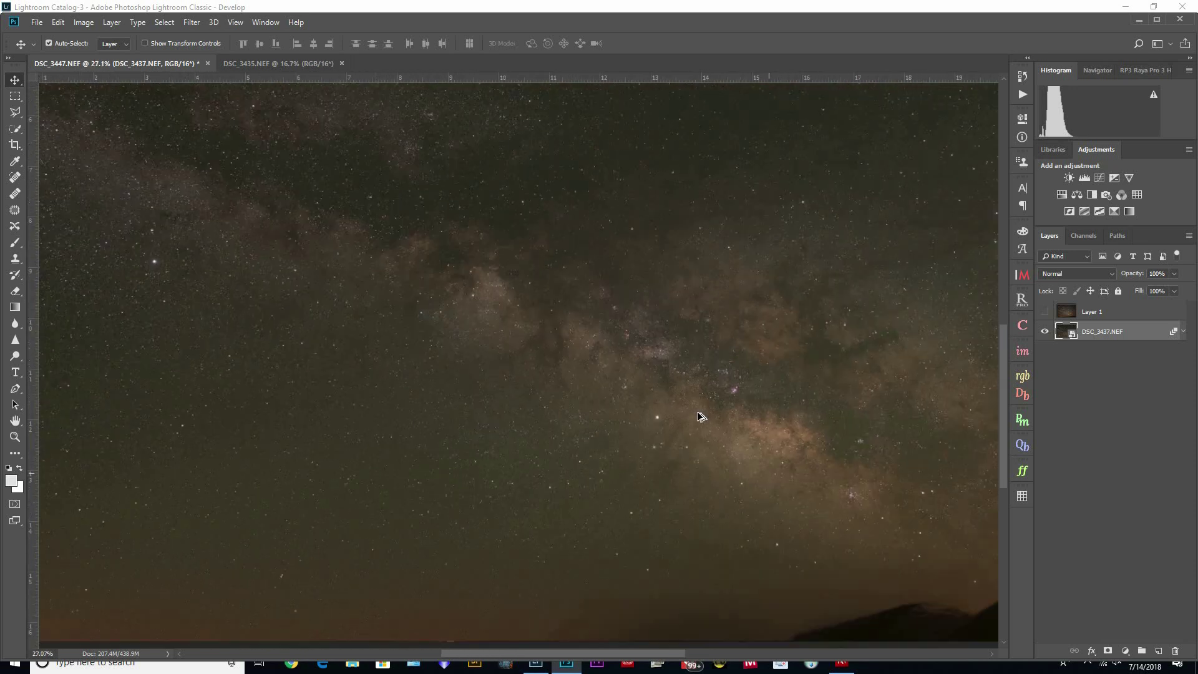